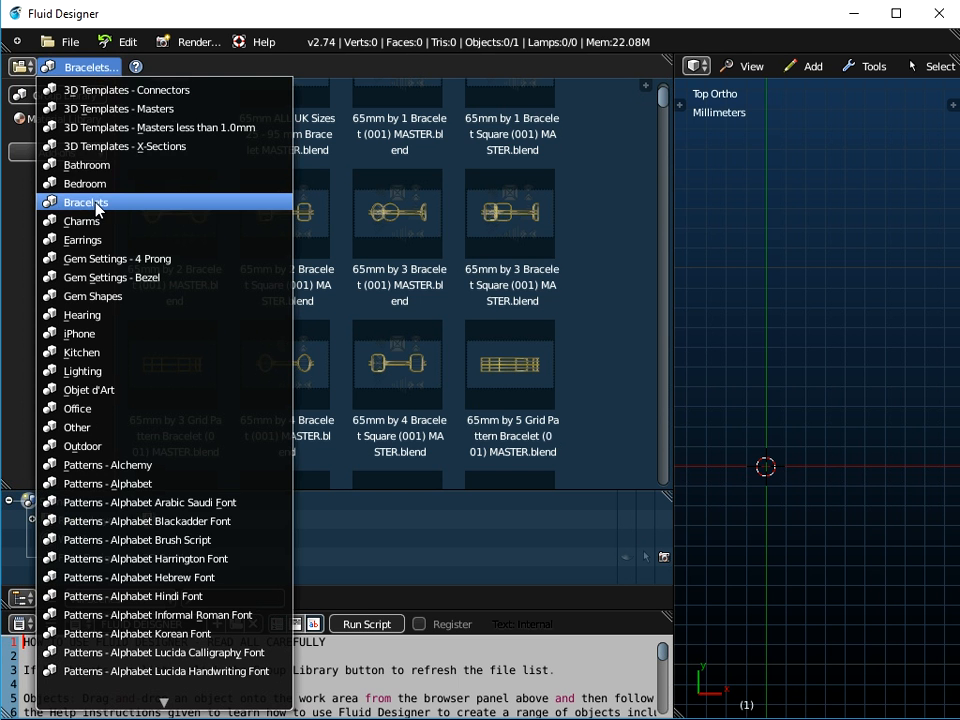
Open the Bracelets category of the group library and browse through its bracelet models.
{"action": "left_click", "coordinate": [70, 203]}
{"action": "scroll", "coordinate": [410, 335], "scroll_direction": "down", "scroll_amount": 10}
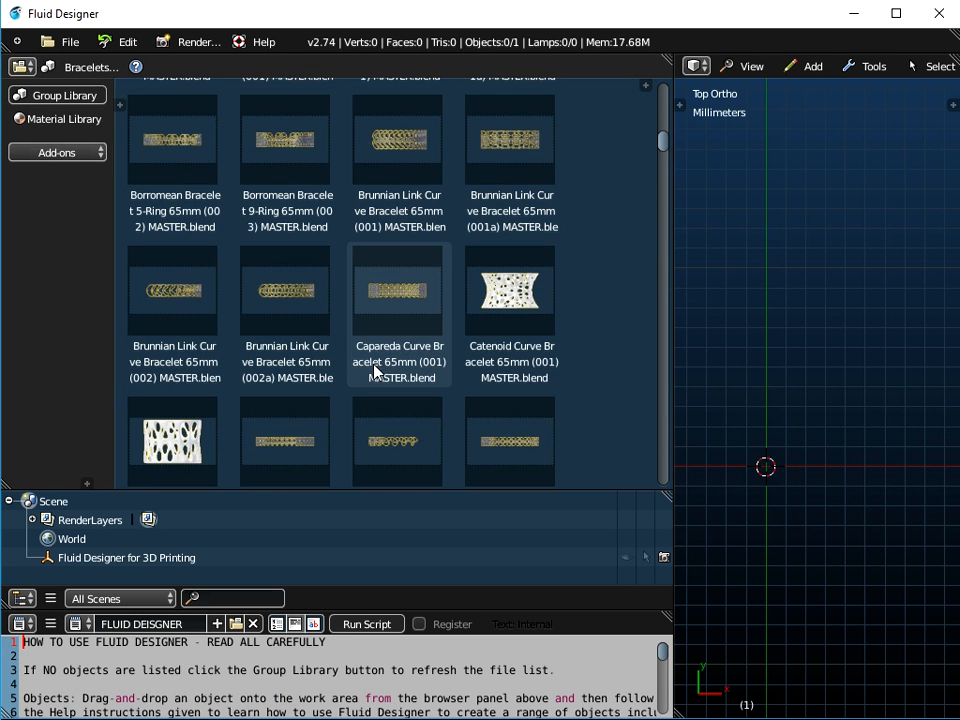
{"action": "scroll", "coordinate": [375, 372], "scroll_direction": "down", "scroll_amount": 15}
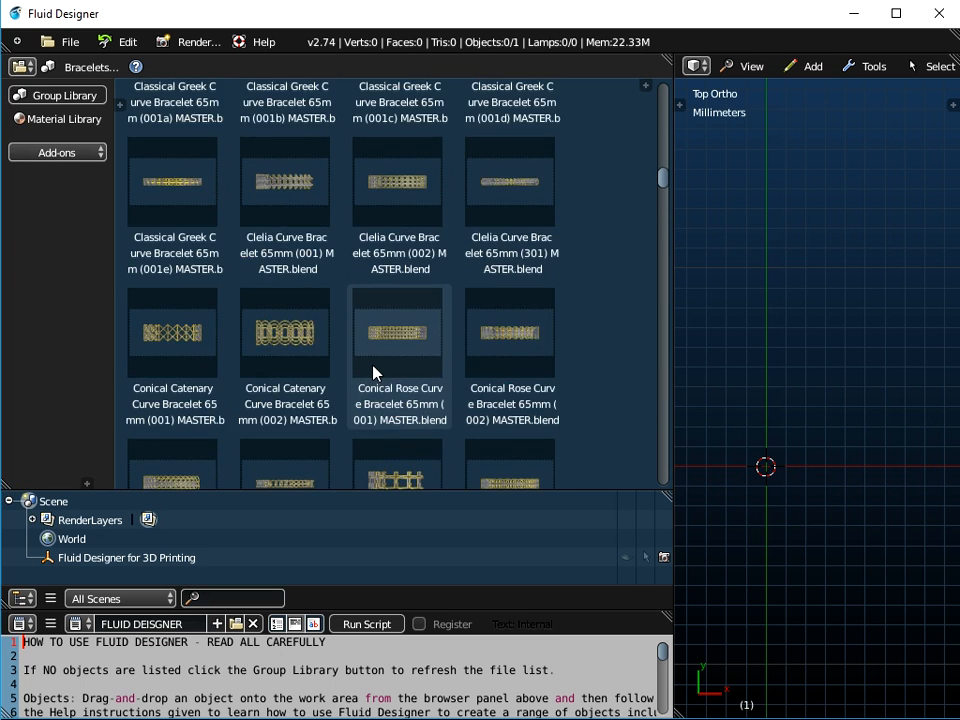
{"action": "scroll", "coordinate": [375, 372], "scroll_direction": "down", "scroll_amount": 15}
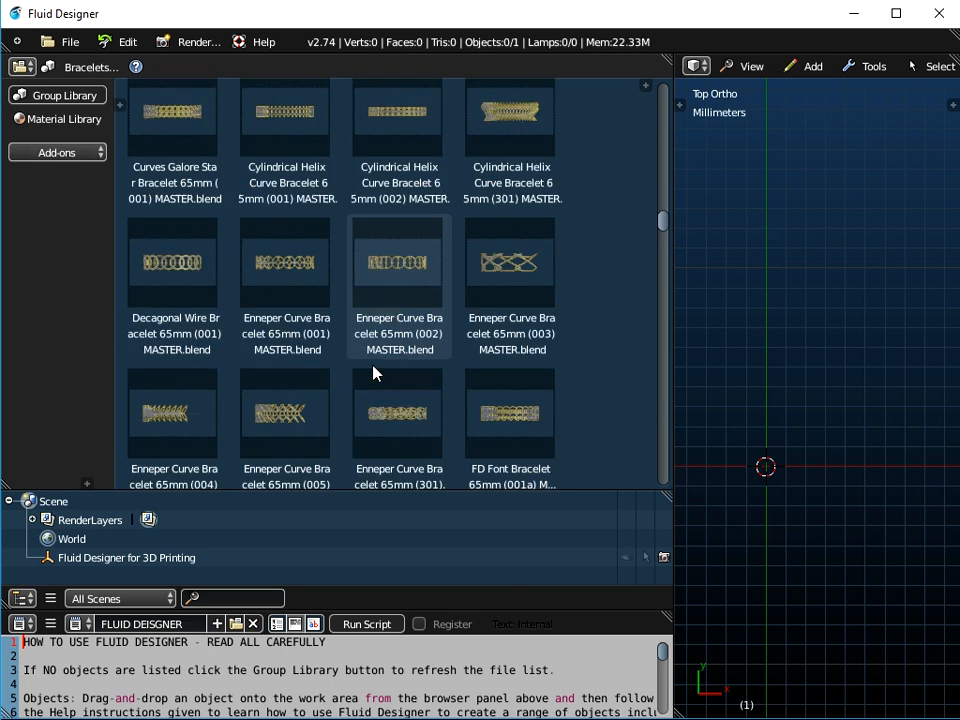
{"action": "scroll", "coordinate": [375, 372], "scroll_direction": "down", "scroll_amount": 15}
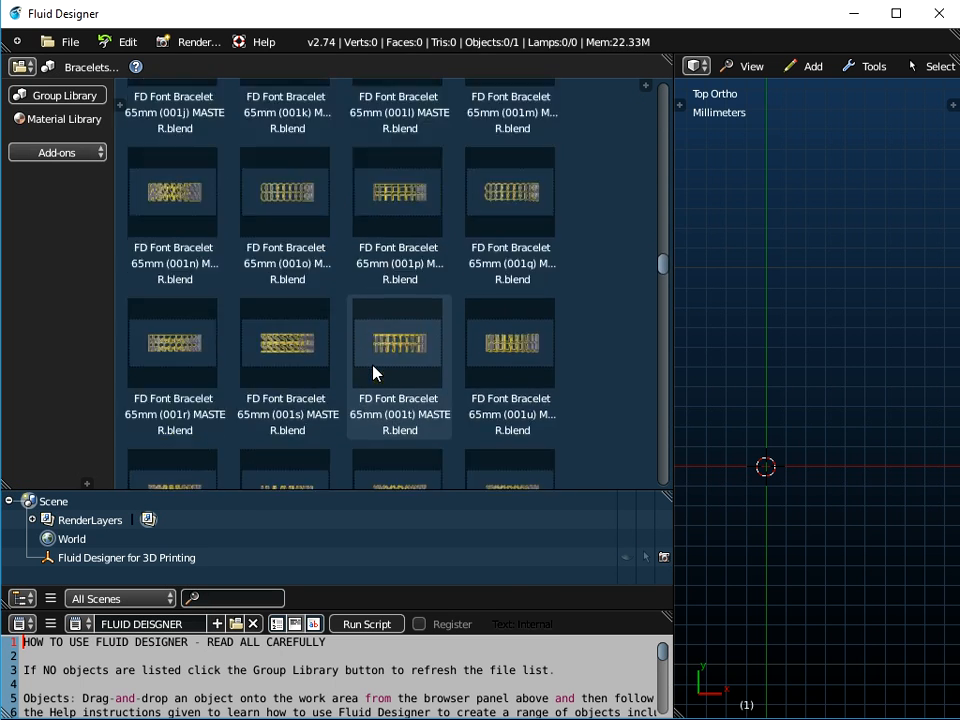
{"action": "scroll", "coordinate": [375, 372], "scroll_direction": "down", "scroll_amount": 15}
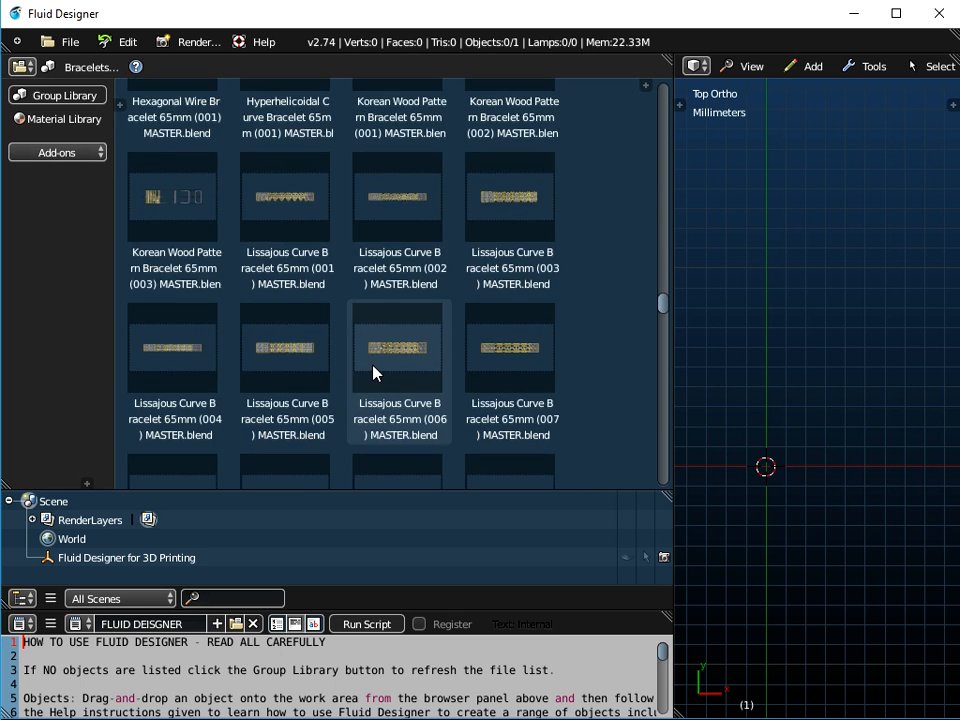
{"action": "scroll", "coordinate": [375, 372], "scroll_direction": "down", "scroll_amount": 15}
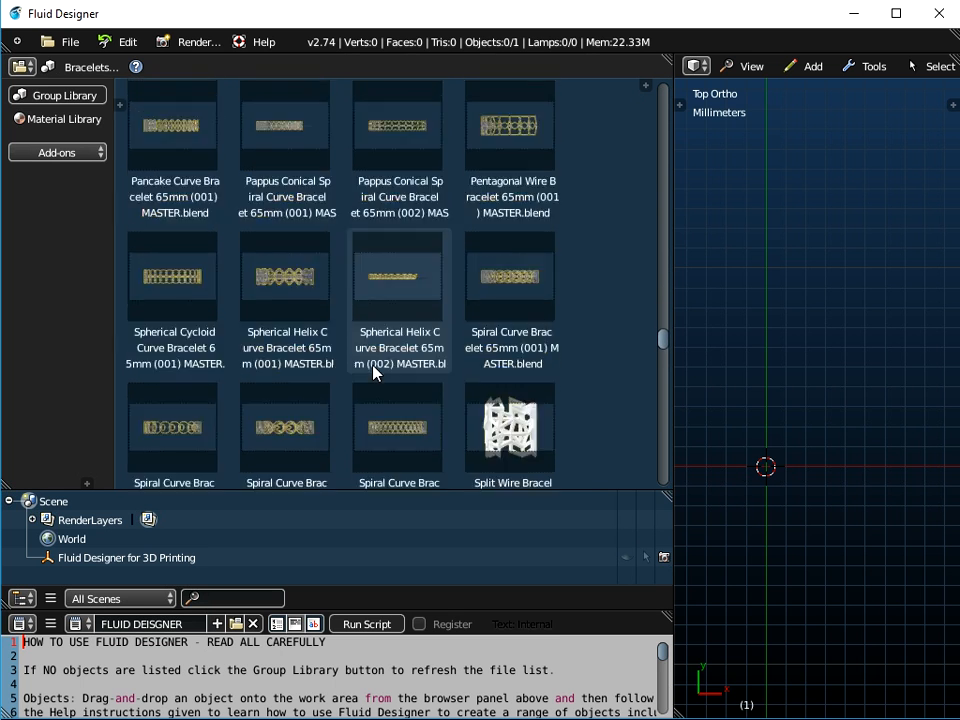
{"action": "scroll", "coordinate": [375, 372], "scroll_direction": "down", "scroll_amount": 15}
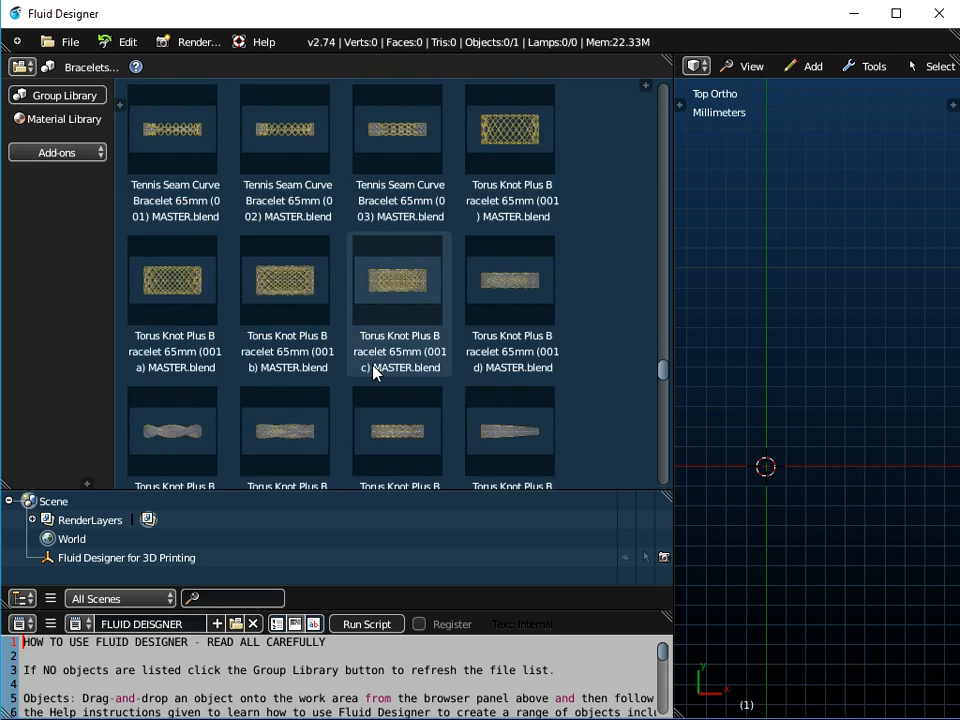
{"action": "scroll", "coordinate": [375, 372], "scroll_direction": "down", "scroll_amount": 15}
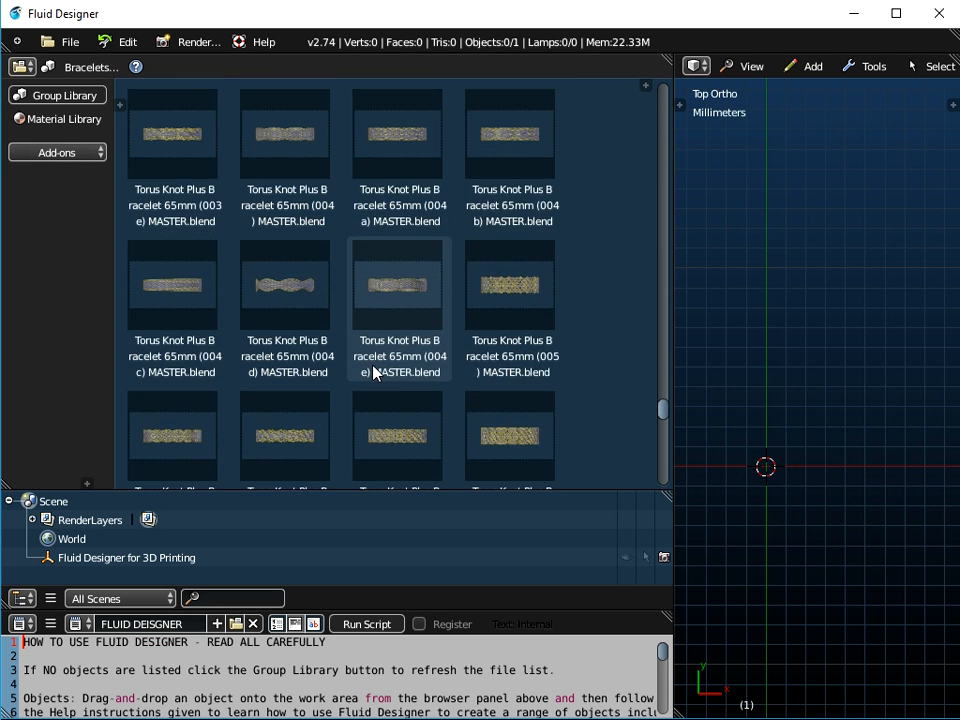
{"action": "scroll", "coordinate": [375, 372], "scroll_direction": "down", "scroll_amount": 8}
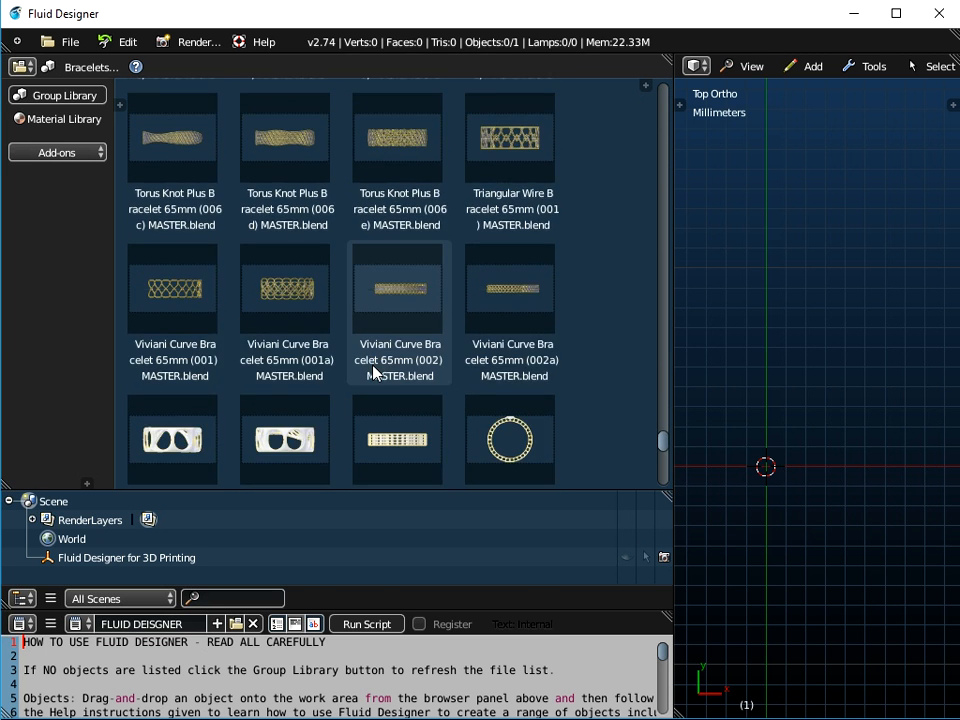
{"action": "scroll", "coordinate": [375, 372], "scroll_direction": "up", "scroll_amount": 8}
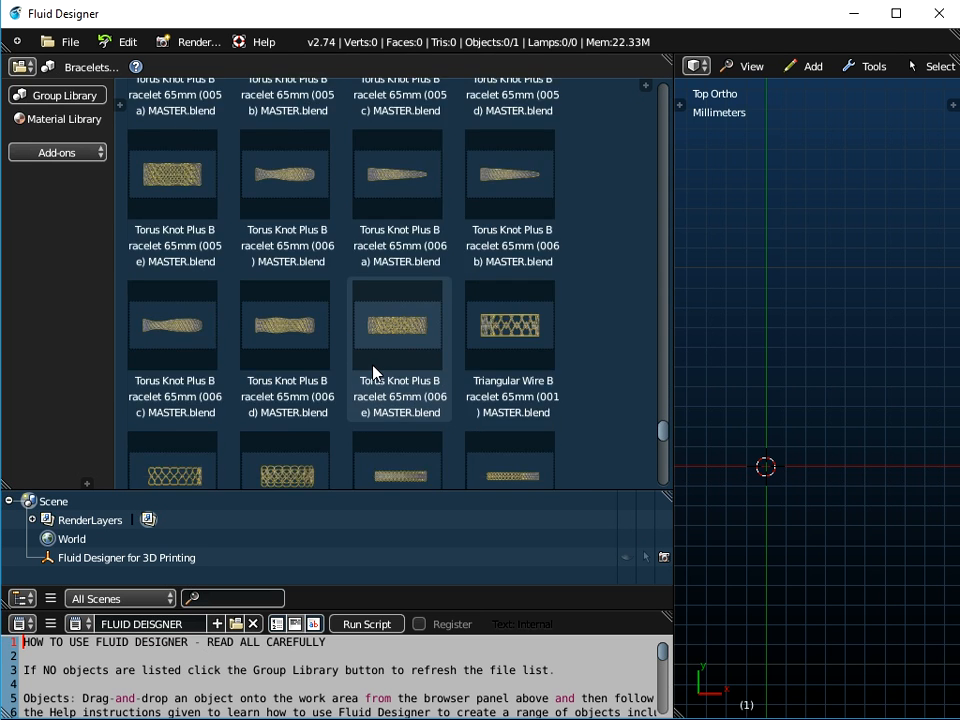
{"action": "scroll", "coordinate": [375, 372], "scroll_direction": "up", "scroll_amount": 10}
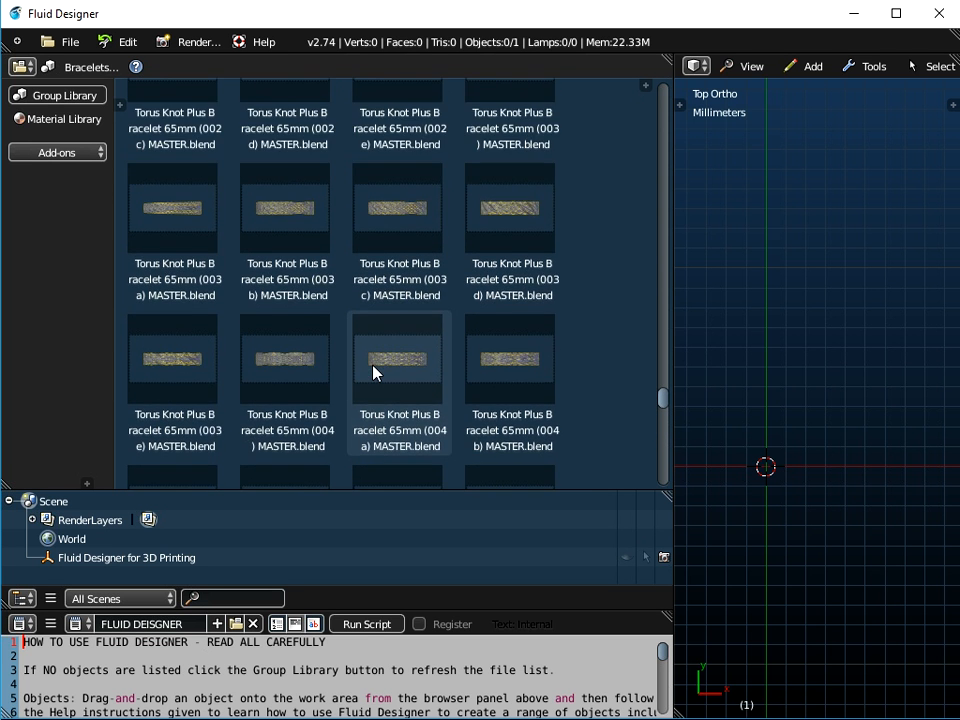
{"action": "scroll", "coordinate": [375, 372], "scroll_direction": "up", "scroll_amount": 5}
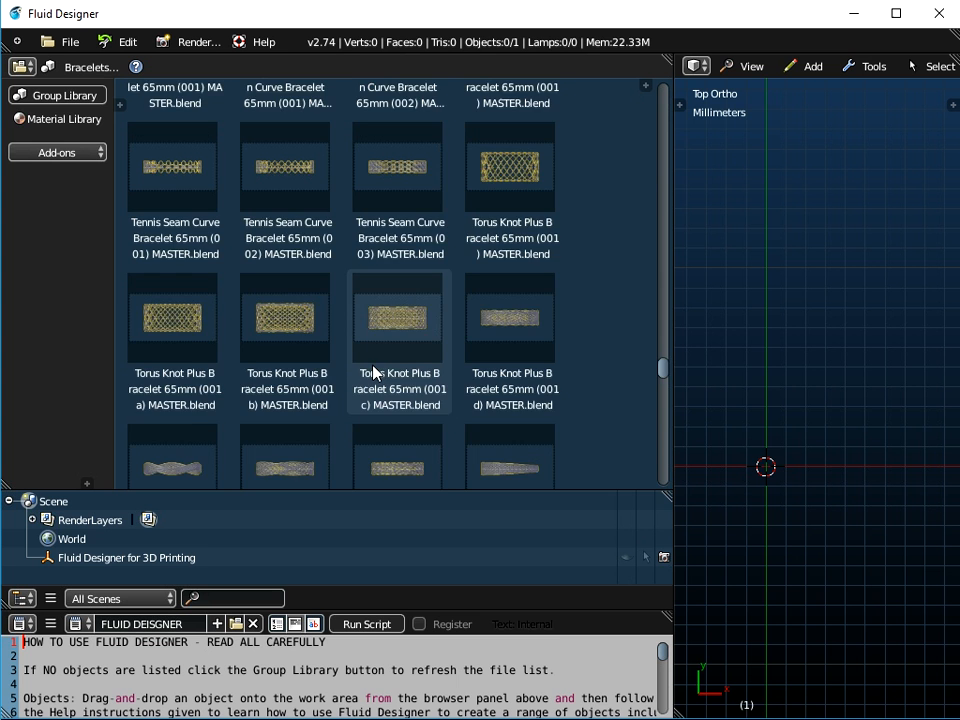
{"action": "scroll", "coordinate": [375, 372], "scroll_direction": "up", "scroll_amount": 5}
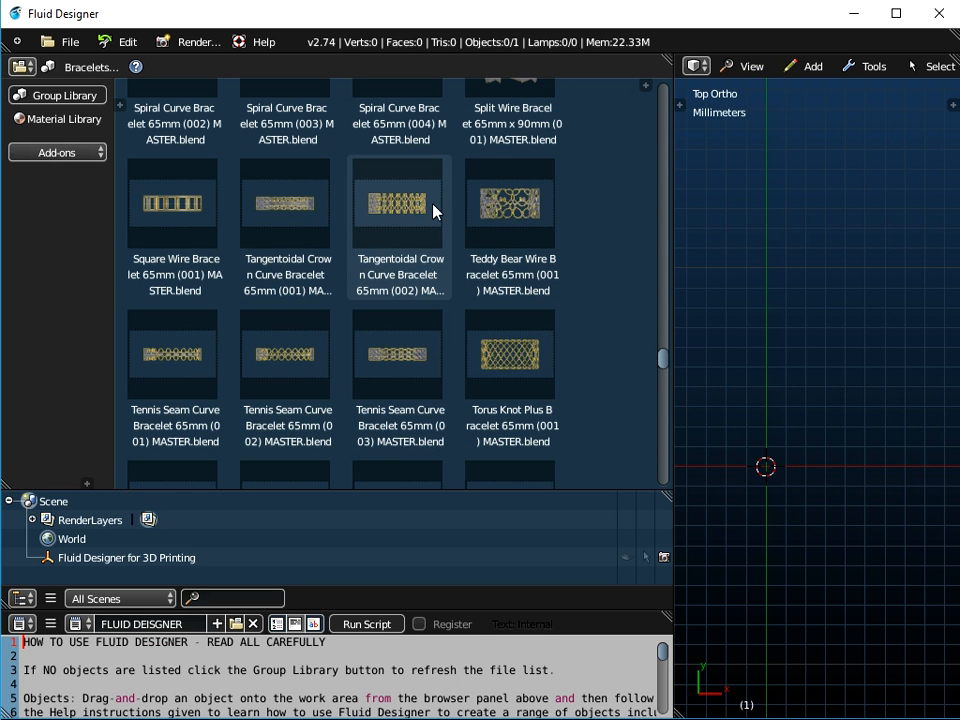
Place the Tangentoidal Crown Curve Bracelet 65mm (001) from the library into the work area and view it in perspective from above.
{"action": "left_click", "coordinate": [278, 250]}
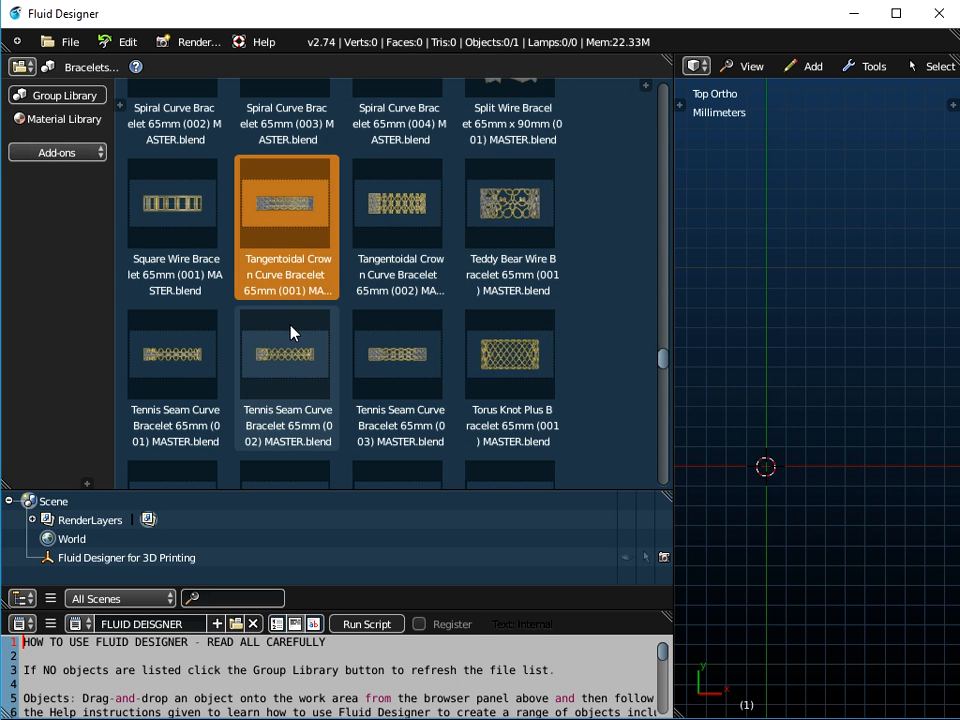
{"action": "left_click_drag", "start_coordinate": [298, 208], "coordinate": [775, 300]}
{"action": "middle_click_drag", "start_coordinate": [414, 362], "coordinate": [495, 454]}
{"action": "scroll", "coordinate": [495, 454], "scroll_direction": "down", "scroll_amount": 3}
{"action": "middle_click_drag", "start_coordinate": [590, 503], "coordinate": [570, 447]}
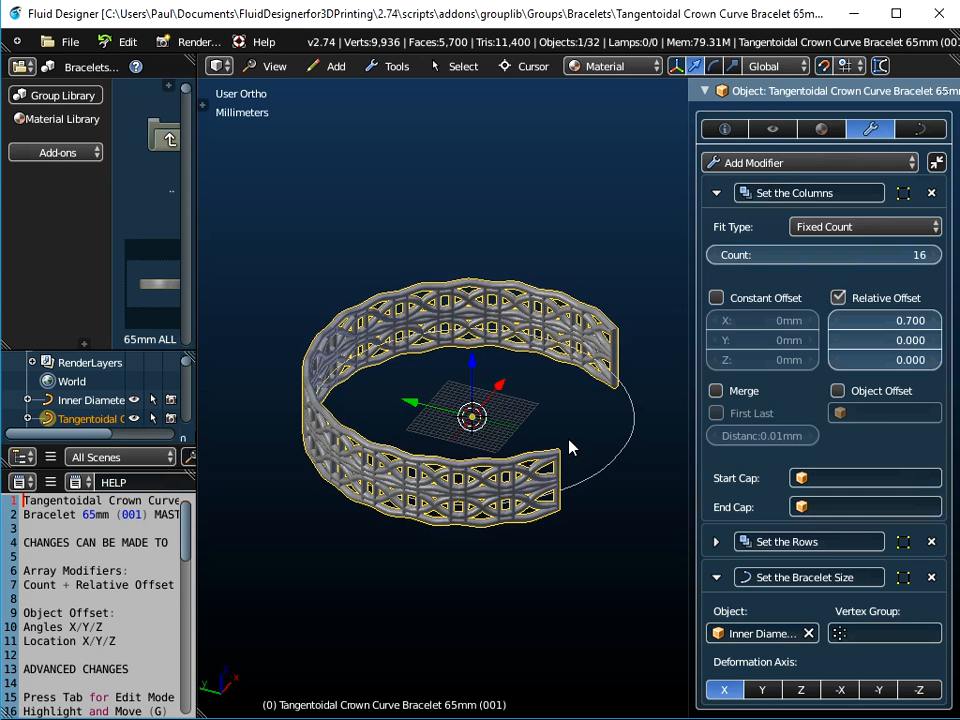
Reduce the bracelet to a single pattern unit by setting both the column count and the row count to 1.
{"action": "left_click", "coordinate": [765, 257]}
{"action": "type", "text": "1"}
{"action": "key", "text": "Return"}
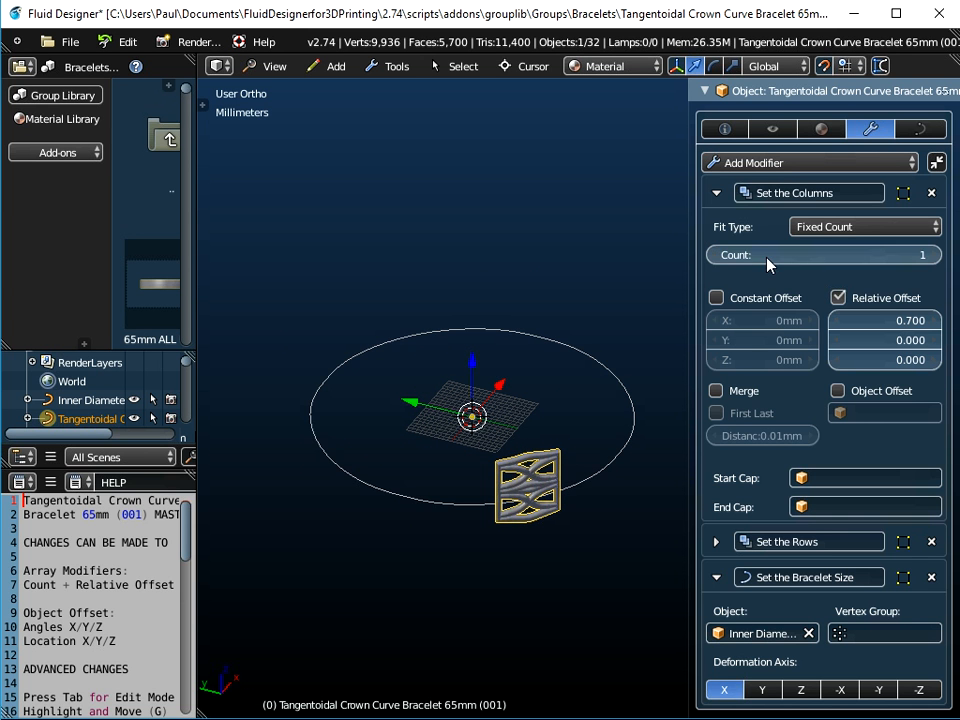
{"action": "left_click", "coordinate": [717, 542]}
{"action": "left_click", "coordinate": [834, 604]}
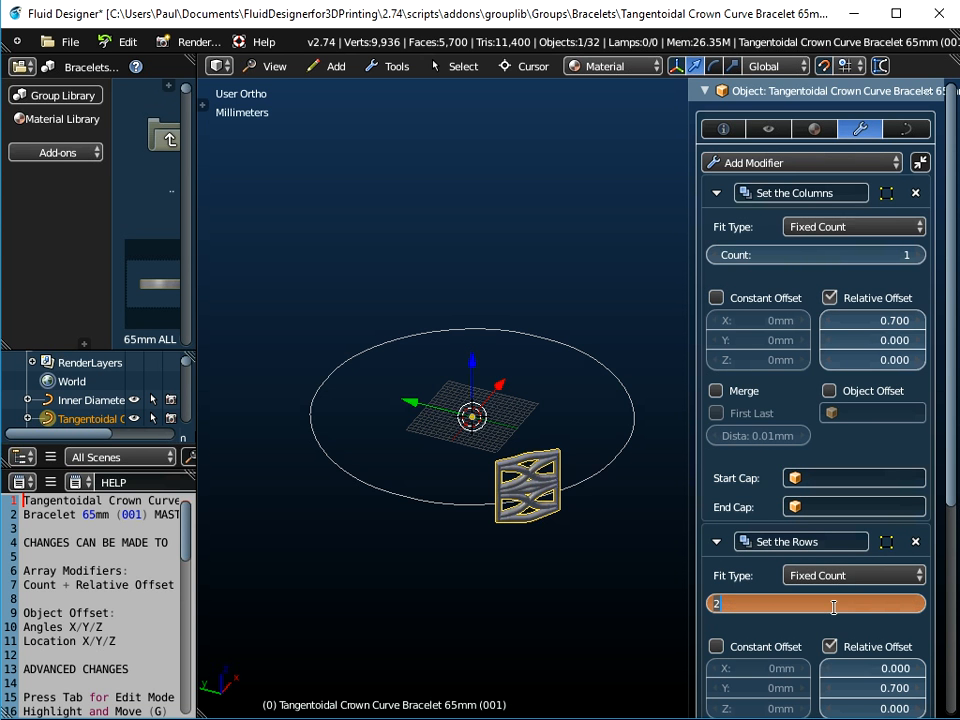
{"action": "type", "text": "1"}
{"action": "key", "text": "Return"}
{"action": "middle_click_drag", "start_coordinate": [486, 572], "coordinate": [531, 471]}
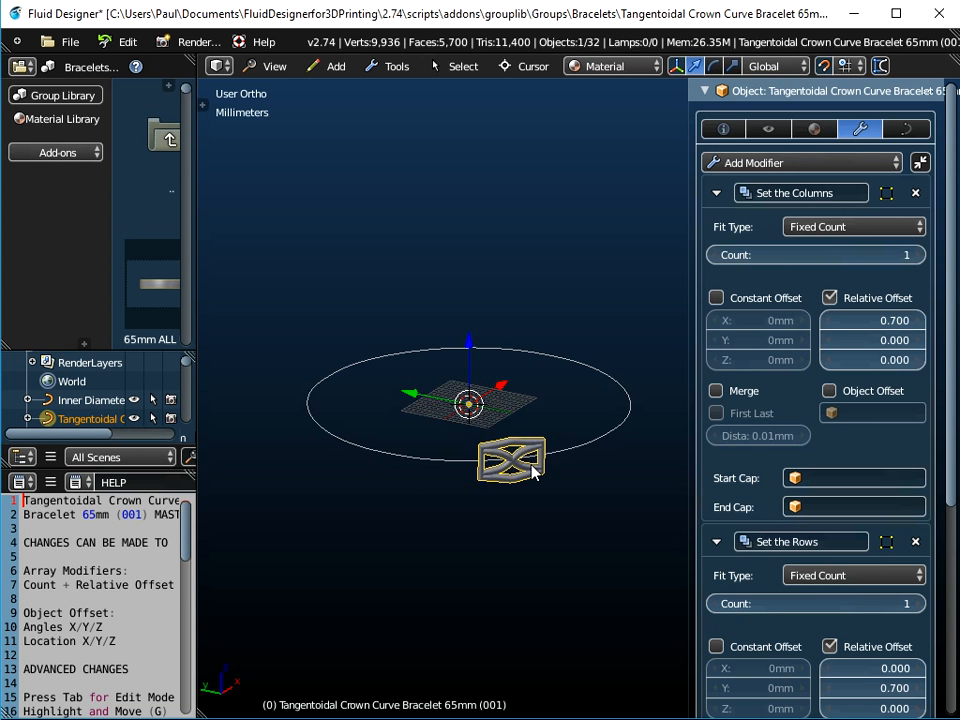
{"action": "scroll", "coordinate": [532, 470], "scroll_direction": "up", "scroll_amount": 3}
{"action": "scroll", "coordinate": [531, 471], "scroll_direction": "up", "scroll_amount": 7}
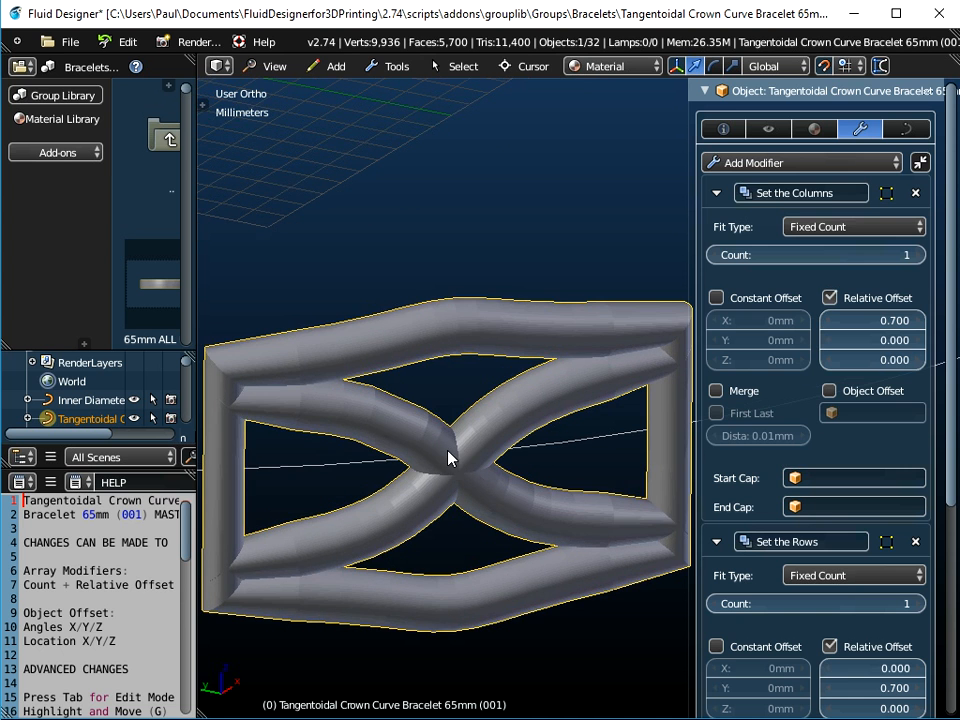
Clear the bevel object in the bracelet's curve data and inspect the bare curve.
{"action": "left_click", "coordinate": [917, 131]}
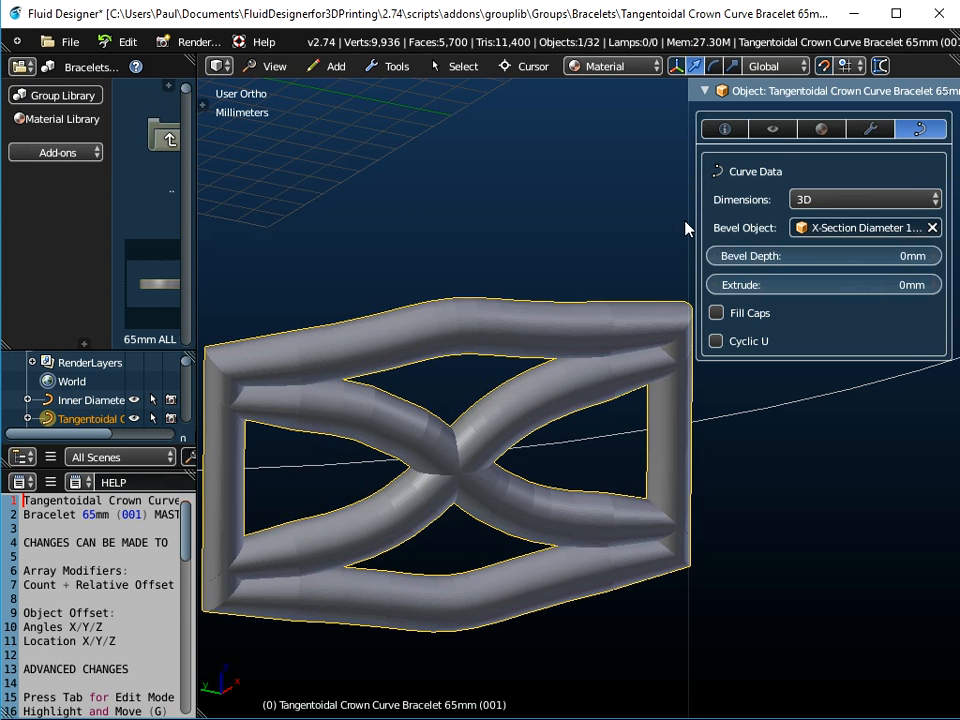
{"action": "left_click_drag", "start_coordinate": [690, 220], "coordinate": [602, 221]}
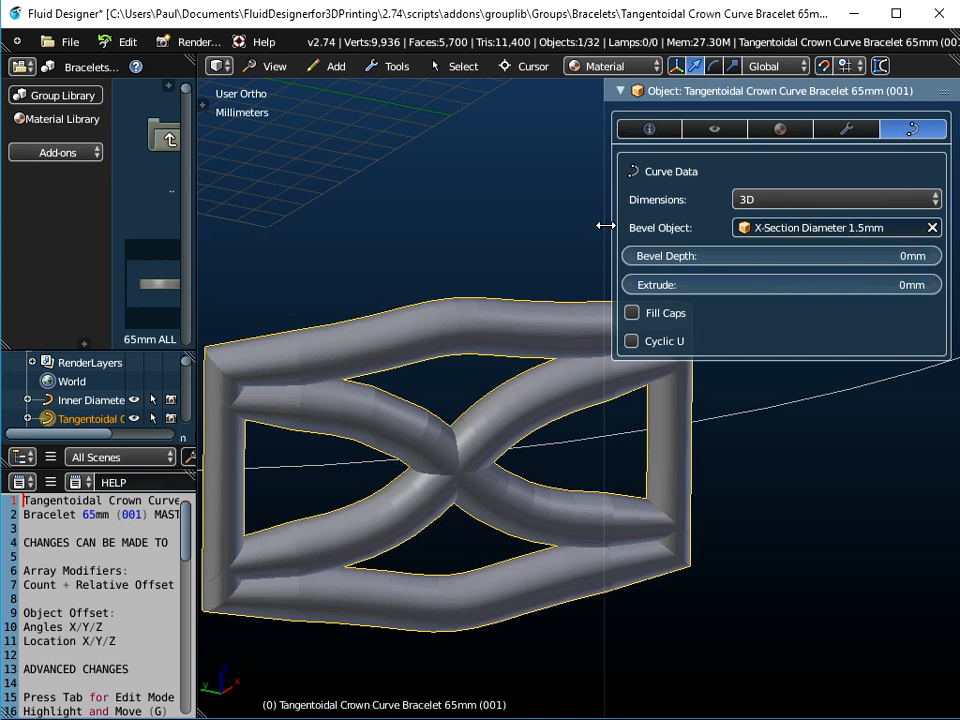
{"action": "left_click", "coordinate": [933, 228]}
{"action": "mouse_move", "coordinate": [396, 447]}
{"action": "middle_mouse_down"}
{"action": "mouse_move", "coordinate": [407, 411]}
{"action": "mouse_move", "coordinate": [404, 430]}
{"action": "middle_mouse_up"}
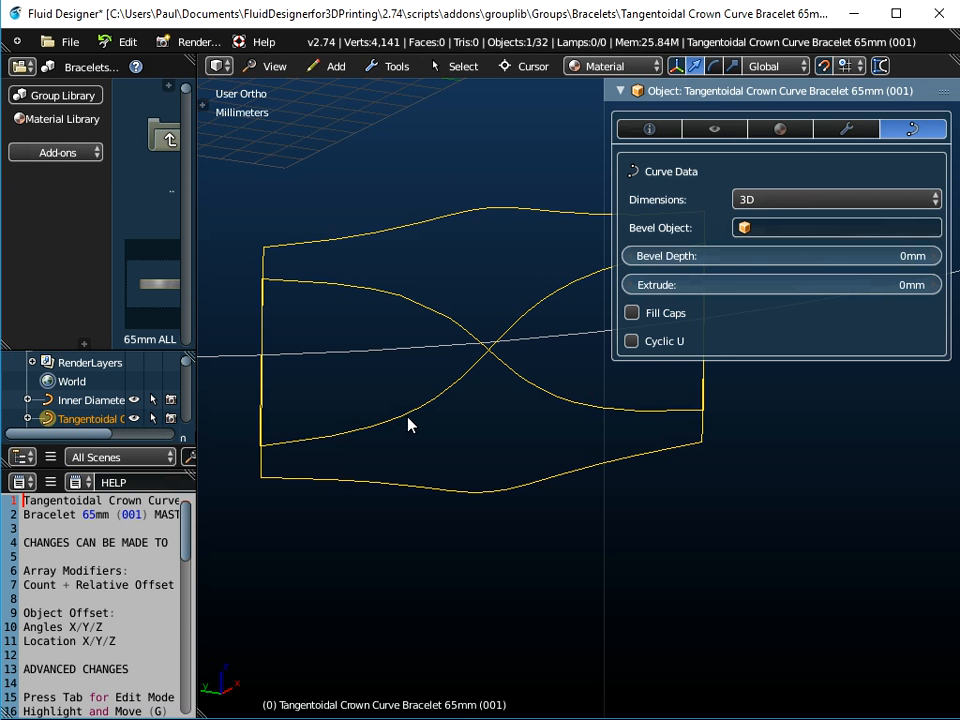
{"action": "key", "text": "Tab"}
{"action": "key", "text": "Tab"}
Assign X-Section Diameter 1.5mm as the bevel object of the bracelet curve.
{"action": "left_click", "coordinate": [800, 228]}
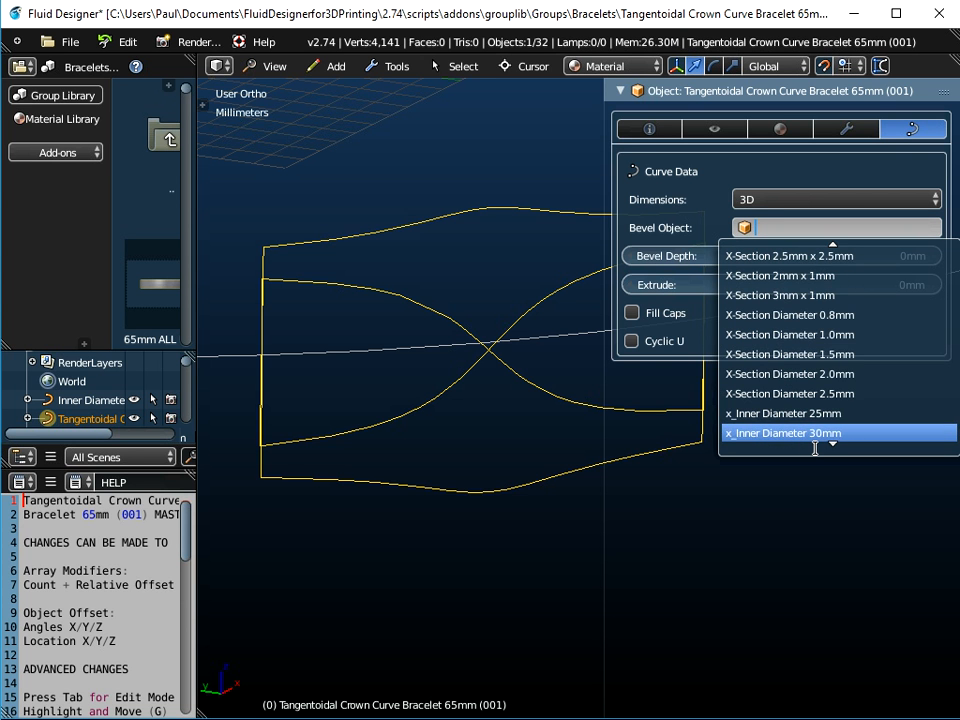
{"action": "left_click", "coordinate": [790, 354]}
{"action": "scroll", "coordinate": [428, 412], "scroll_direction": "down", "scroll_amount": 3}
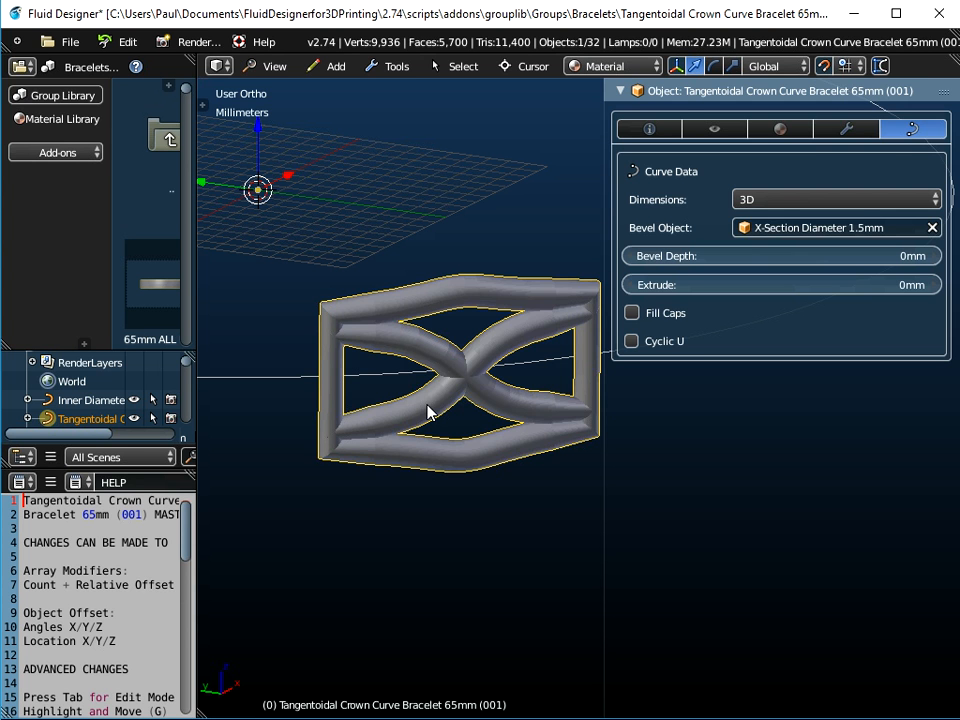
Raise the count of the Set the Columns modifier to 21 so the pattern runs around the bracelet.
{"action": "left_click", "coordinate": [843, 129]}
{"action": "left_click", "coordinate": [915, 255]}
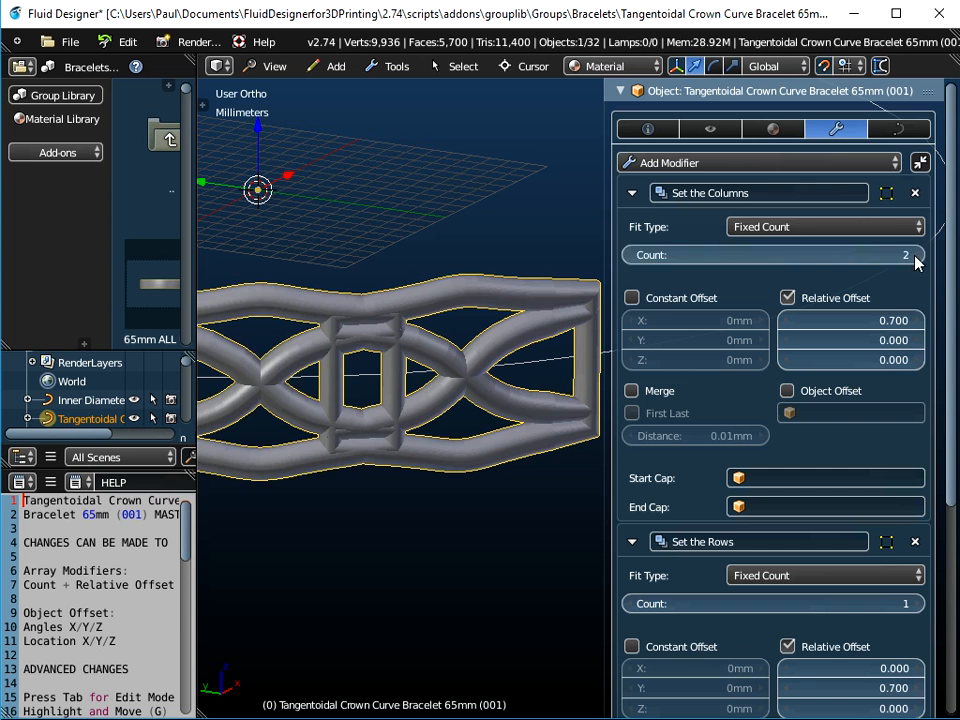
{"action": "left_click", "coordinate": [915, 256]}
{"action": "left_click", "coordinate": [915, 255]}
{"action": "left_click", "coordinate": [915, 255]}
{"action": "scroll", "coordinate": [484, 411], "scroll_direction": "down", "scroll_amount": 5}
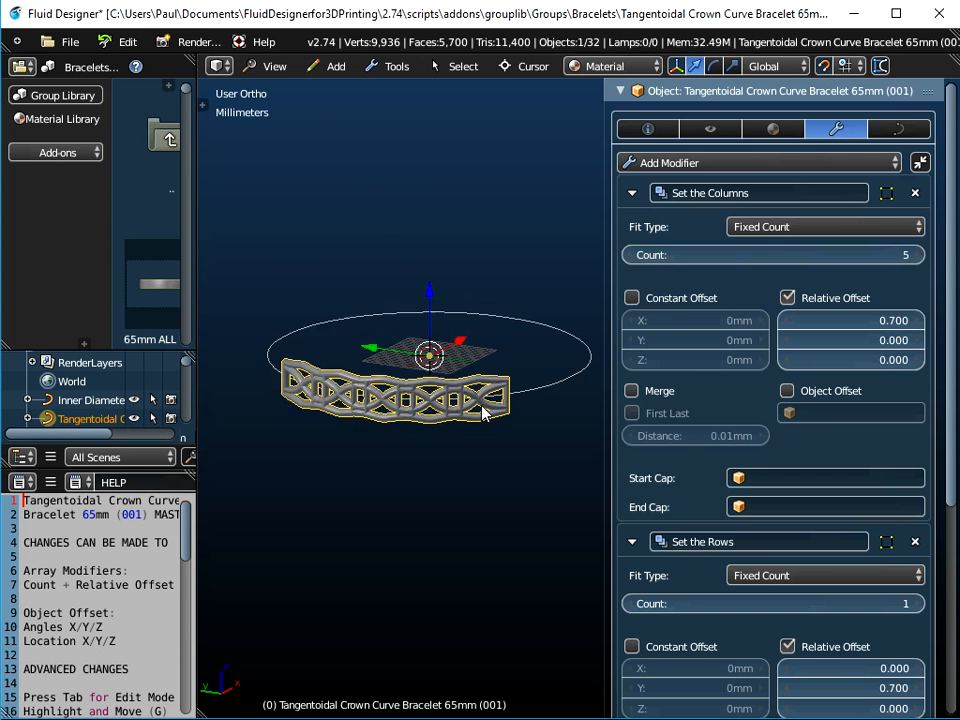
{"action": "left_click", "coordinate": [917, 256]}
{"action": "left_click", "coordinate": [917, 256]}
{"action": "left_click", "coordinate": [917, 256]}
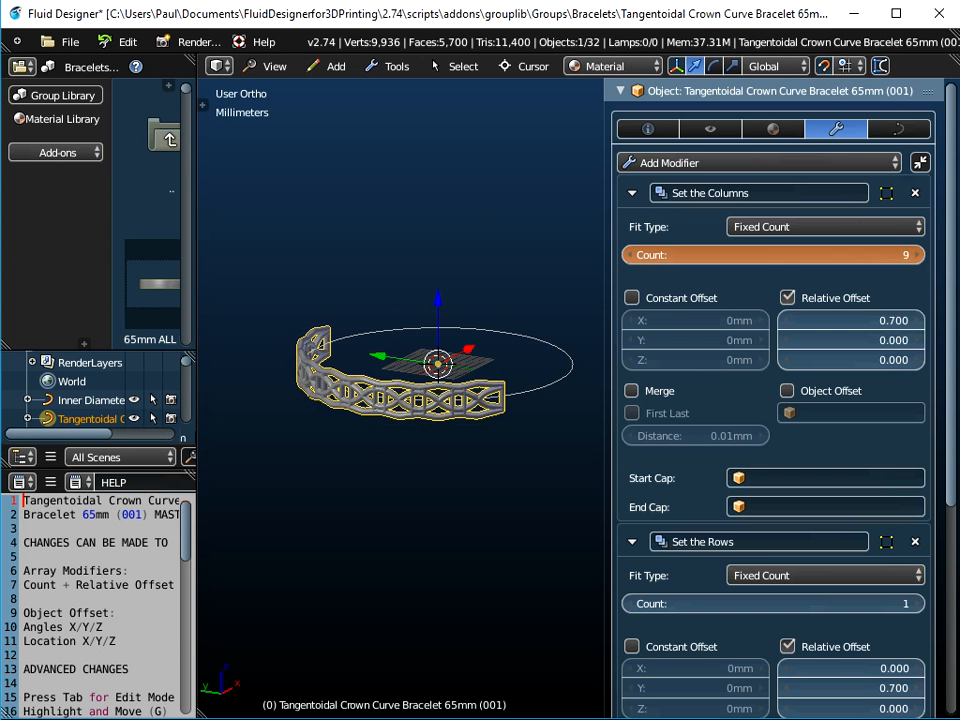
{"action": "left_click", "coordinate": [917, 256]}
{"action": "left_click", "coordinate": [917, 256]}
{"action": "left_click", "coordinate": [917, 256]}
{"action": "left_click", "coordinate": [917, 256]}
{"action": "left_click", "coordinate": [917, 256]}
{"action": "left_click", "coordinate": [917, 256]}
{"action": "left_click", "coordinate": [917, 256]}
{"action": "left_click", "coordinate": [917, 256]}
{"action": "left_click", "coordinate": [917, 256]}
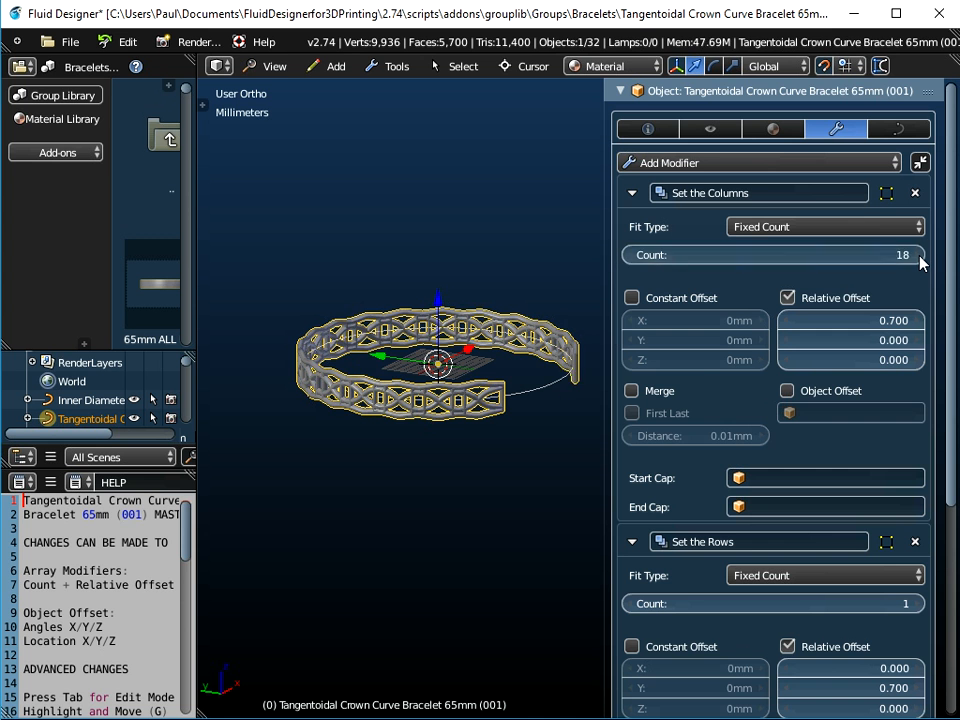
{"action": "left_click", "coordinate": [917, 256]}
{"action": "left_click", "coordinate": [917, 256]}
{"action": "left_click", "coordinate": [917, 256]}
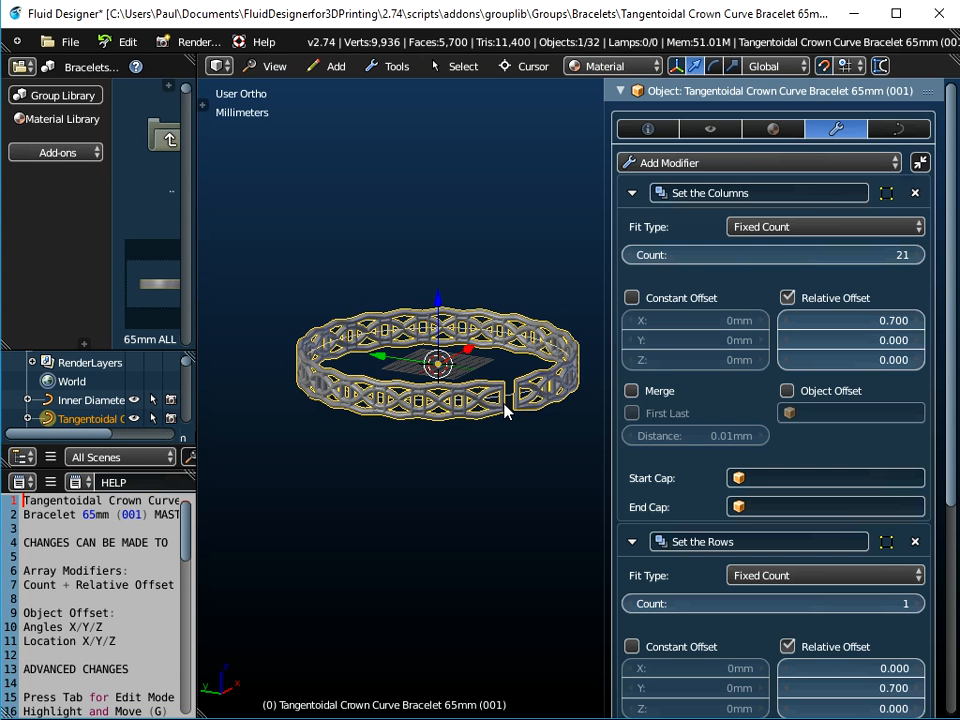
Try a relative X offset of 0.600 for the columns, then restore it to 0.700.
{"action": "scroll", "coordinate": [505, 400], "scroll_direction": "up", "scroll_amount": 6}
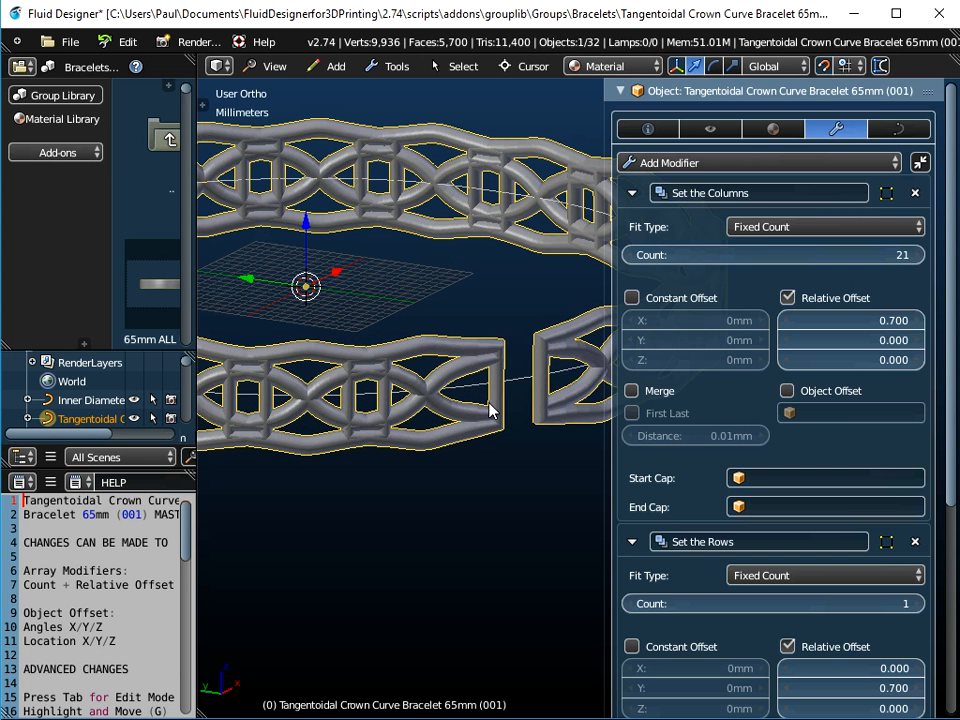
{"action": "scroll", "coordinate": [523, 418], "scroll_direction": "down", "scroll_amount": 4}
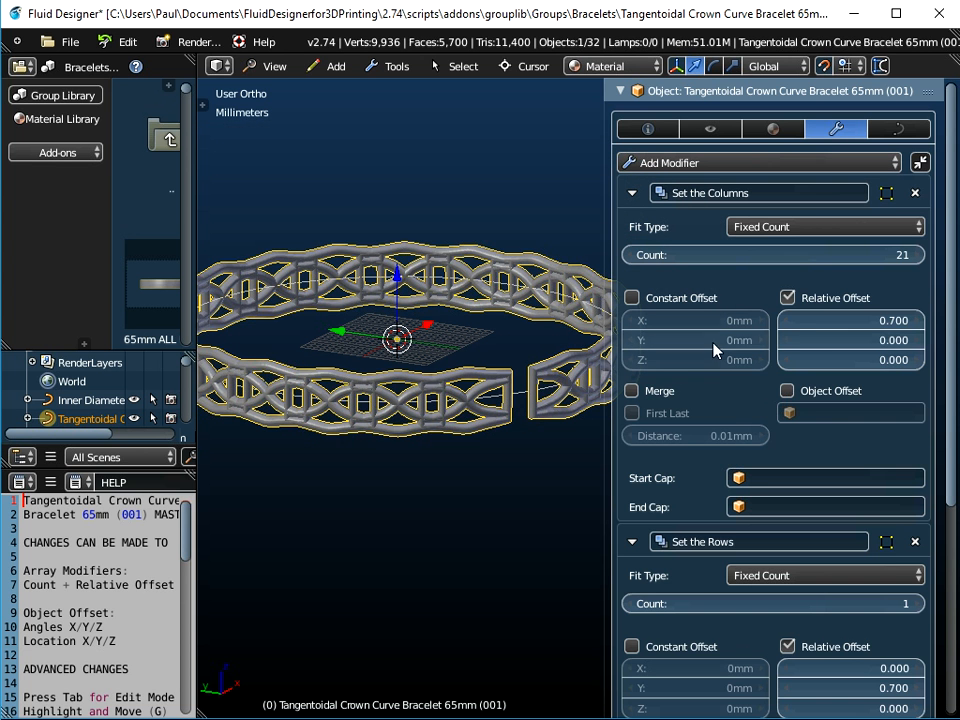
{"action": "left_click", "coordinate": [788, 329]}
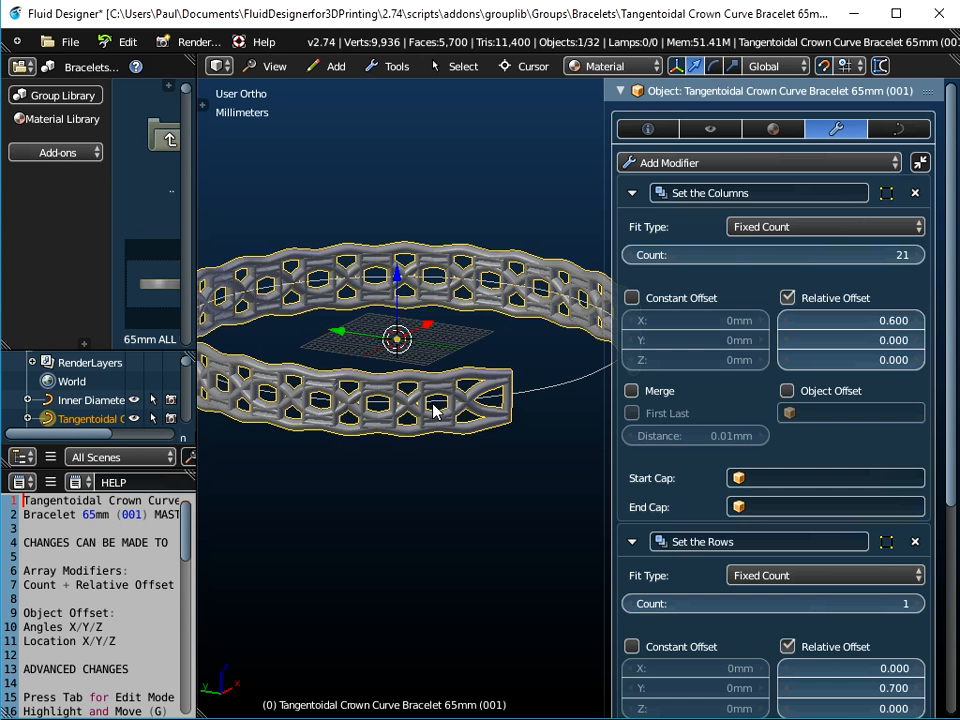
{"action": "left_click", "coordinate": [921, 322]}
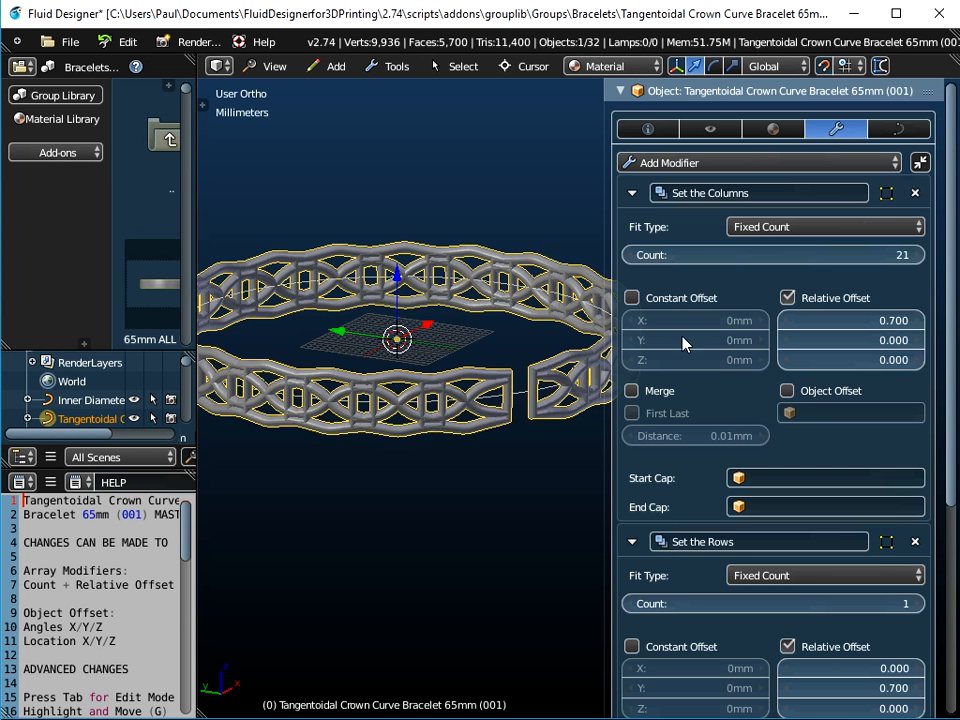
Raise the count of the Set the Rows modifier to 3.
{"action": "left_click", "coordinate": [919, 612]}
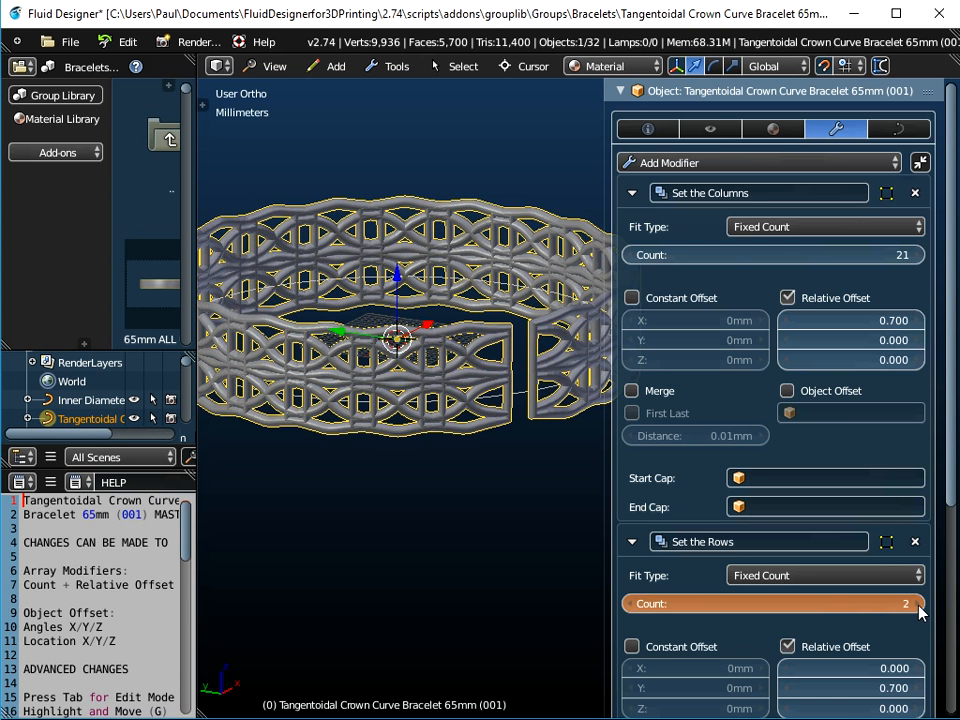
{"action": "left_click", "coordinate": [919, 612]}
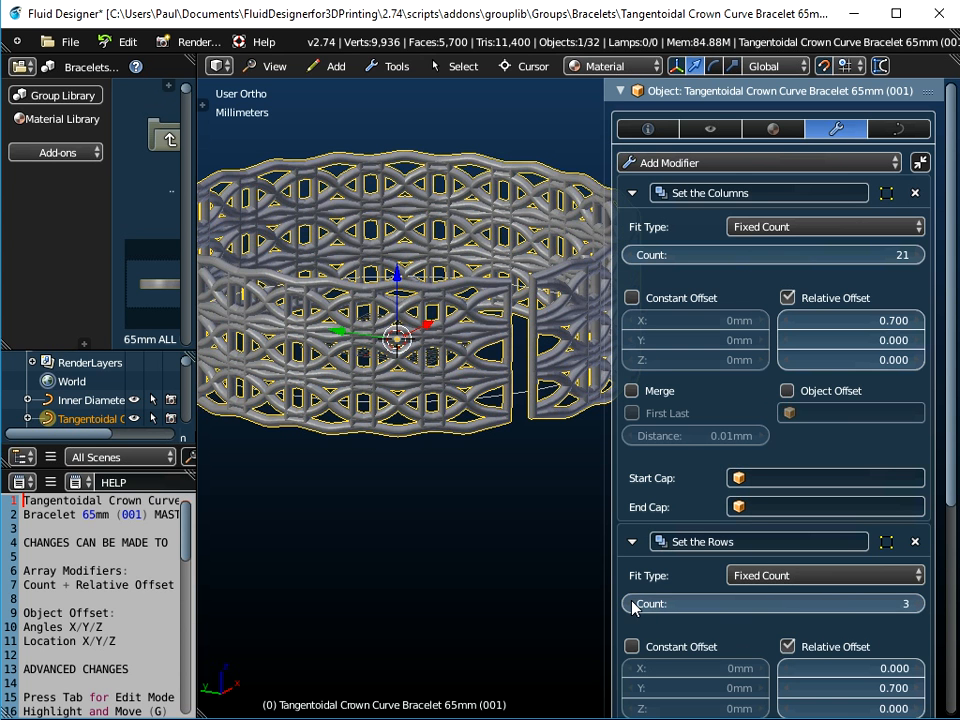
Reduce the count of the Set the Rows modifier to 2.
{"action": "scroll", "coordinate": [438, 458], "scroll_direction": "down", "scroll_amount": 3}
{"action": "middle_click_drag", "start_coordinate": [439, 456], "coordinate": [434, 518]}
{"action": "scroll", "coordinate": [438, 440], "scroll_direction": "up", "scroll_amount": 2}
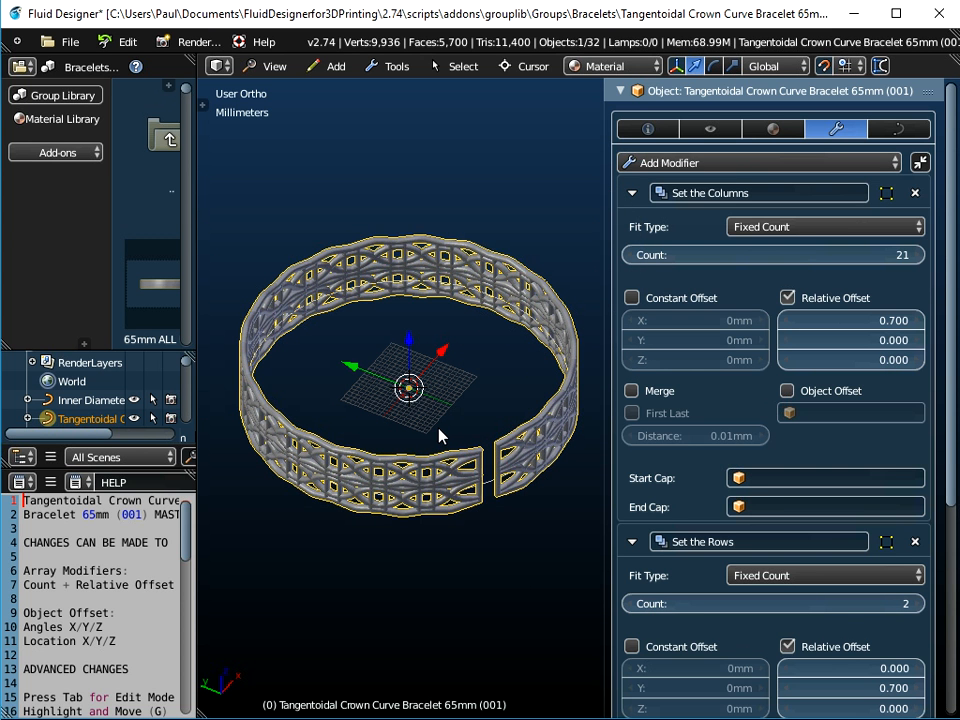
Try X-Section 1.0mm x 1.0mm as the bevel object of the bracelet curve.
{"action": "left_click", "coordinate": [912, 128]}
{"action": "left_click", "coordinate": [862, 224]}
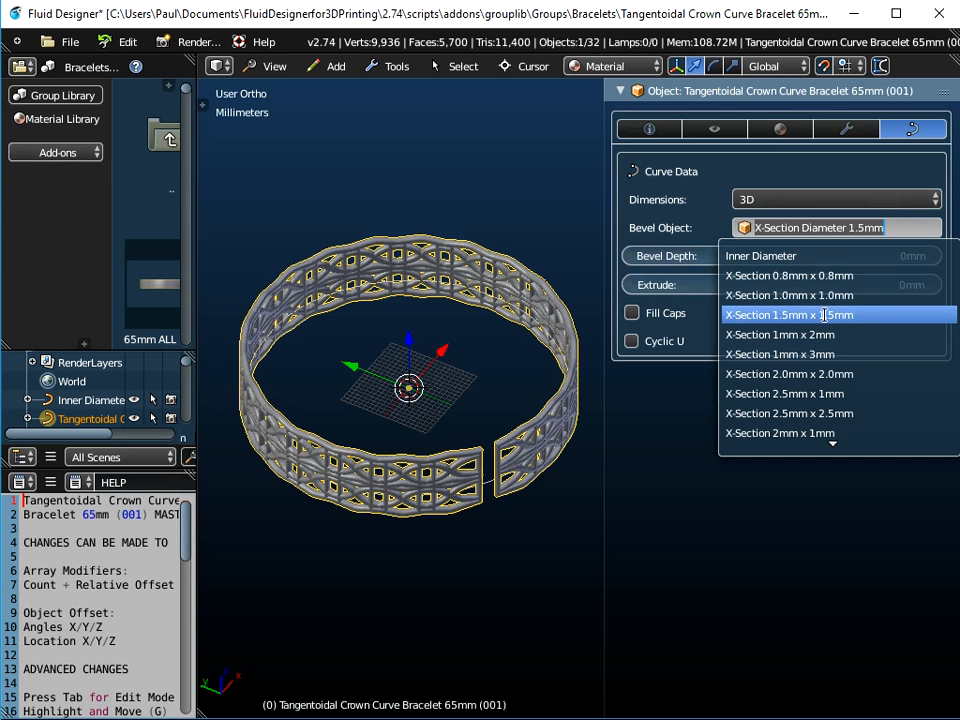
{"action": "key", "text": "Return"}
{"action": "scroll", "coordinate": [392, 471], "scroll_direction": "up", "scroll_amount": 6}
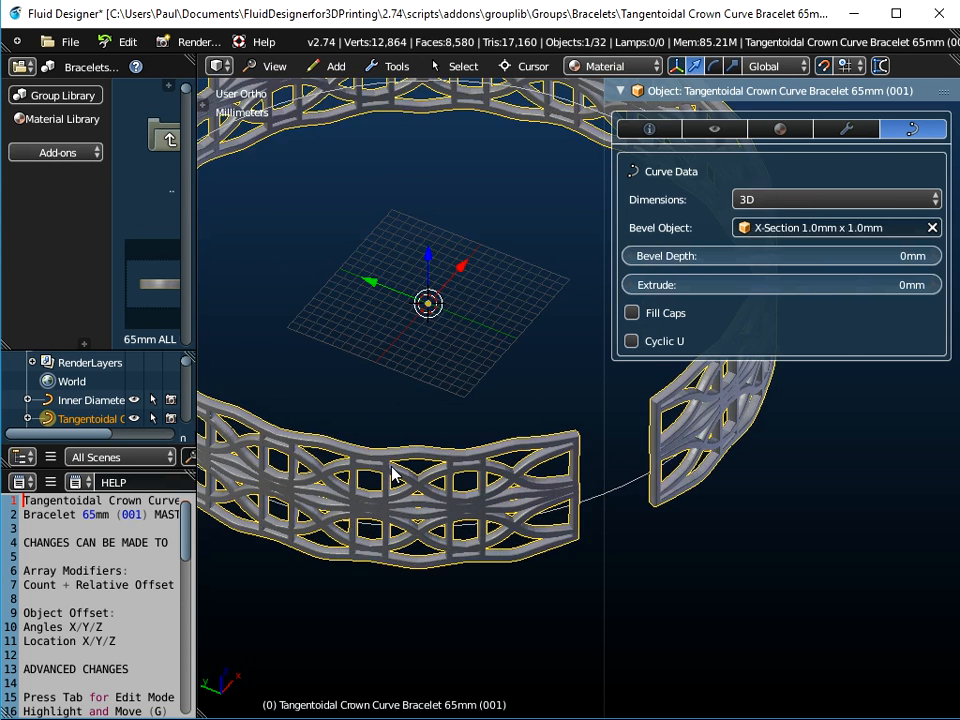
{"action": "scroll", "coordinate": [392, 474], "scroll_direction": "up", "scroll_amount": 2}
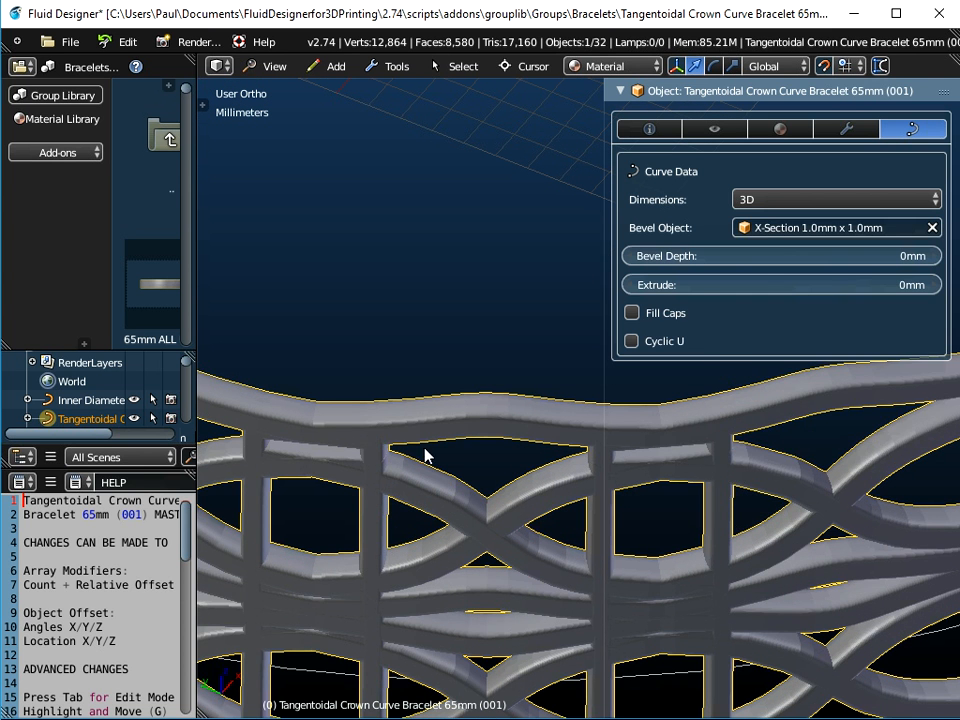
Try X-Section 0.8mm x 0.8mm as the bevel object, then return to X-Section 1.0mm x 1.0mm.
{"action": "left_click", "coordinate": [891, 229]}
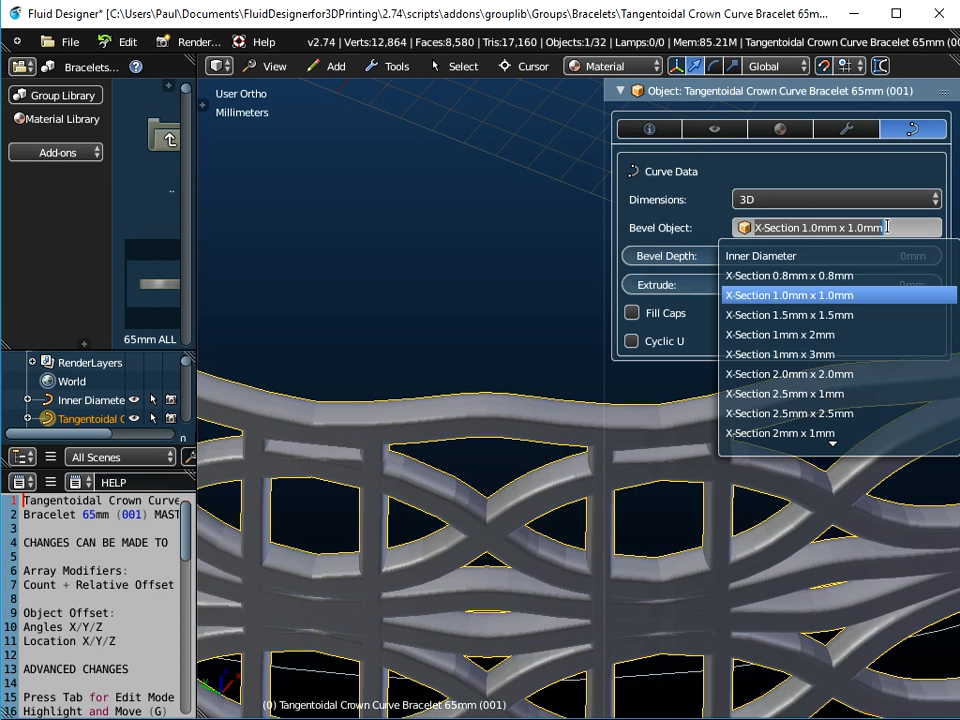
{"action": "left_click", "coordinate": [825, 277]}
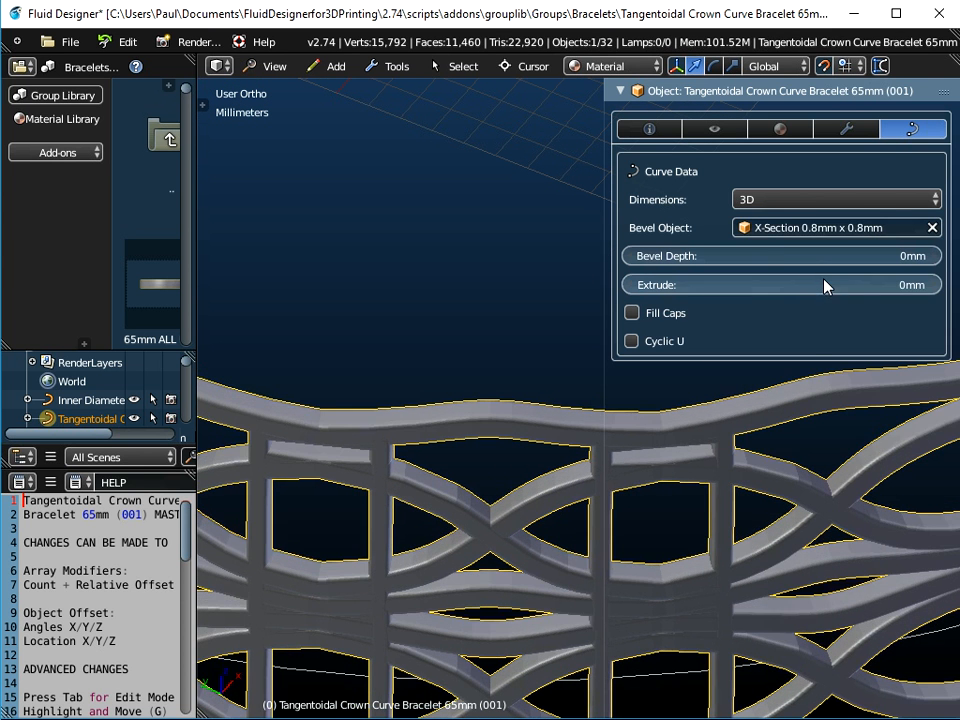
{"action": "left_click", "coordinate": [838, 228]}
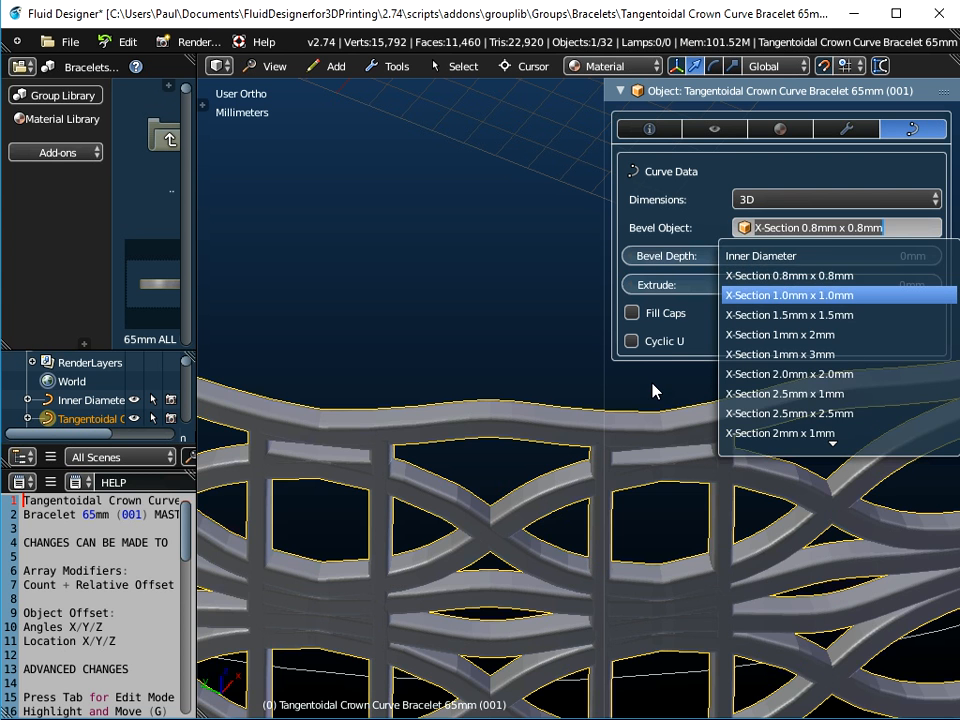
{"action": "left_click", "coordinate": [790, 295]}
Set the bracelet curve's bevel object back to the round X-Section Diameter 1.5mm.
{"action": "left_click", "coordinate": [790, 228]}
{"action": "scroll", "coordinate": [783, 394], "scroll_direction": "down", "scroll_amount": 15}
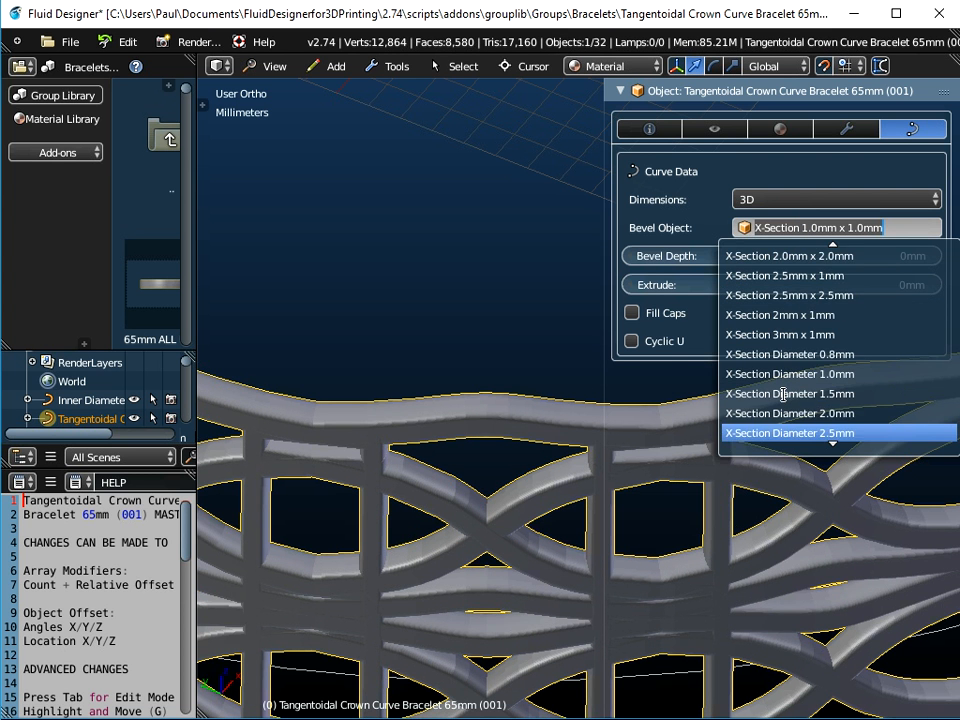
{"action": "key", "text": "Return"}
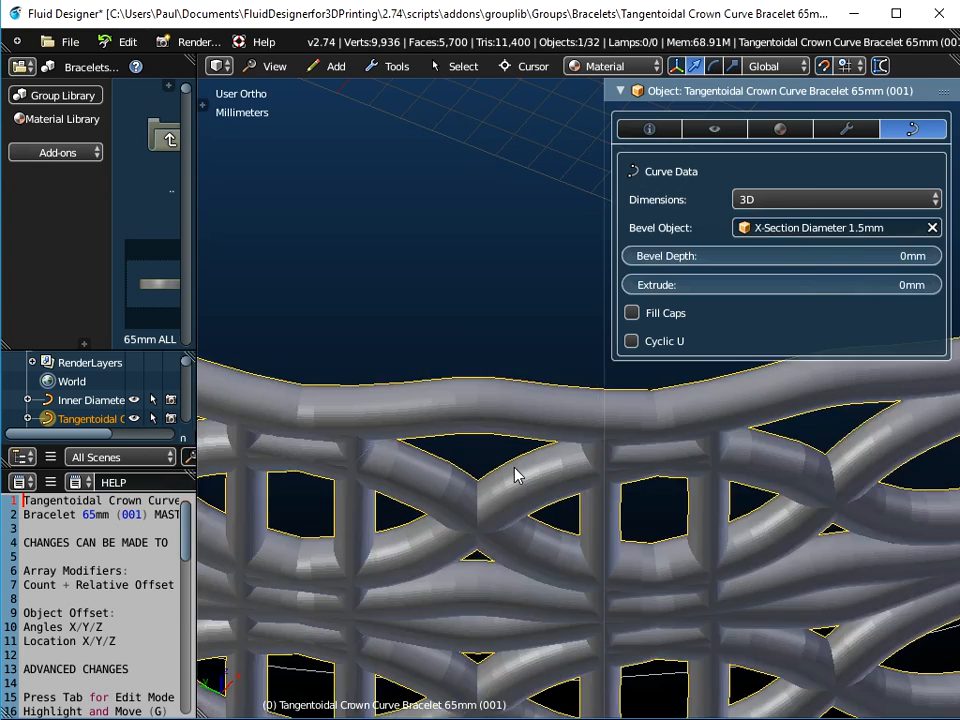
{"action": "scroll", "coordinate": [515, 475], "scroll_direction": "down", "scroll_amount": 3}
{"action": "scroll", "coordinate": [518, 450], "scroll_direction": "down", "scroll_amount": 6}
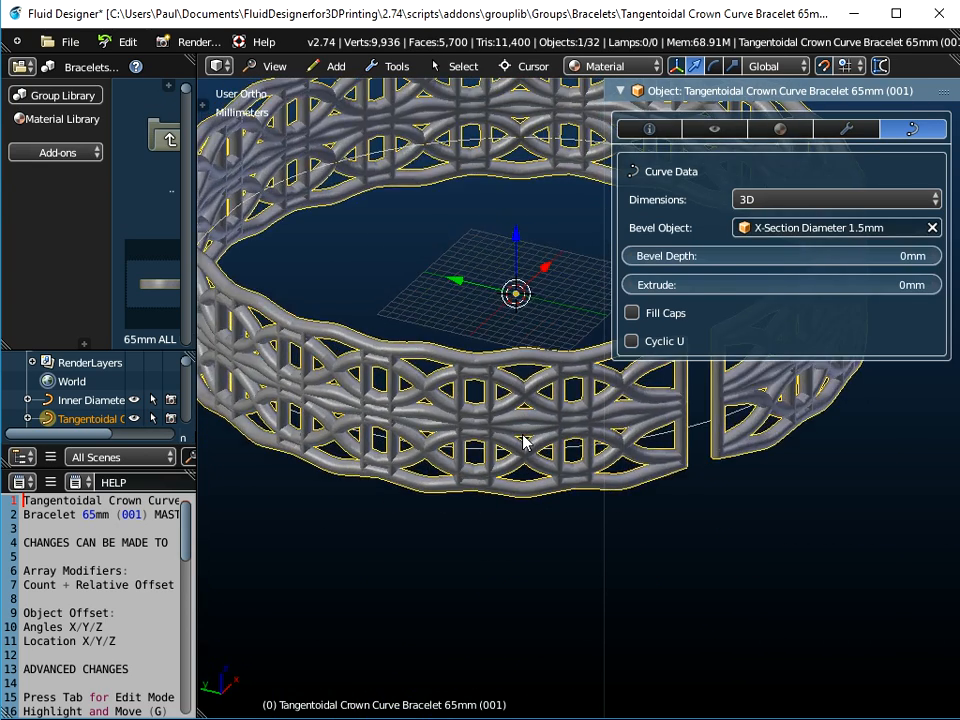
{"action": "middle_click_drag", "start_coordinate": [523, 442], "coordinate": [492, 451]}
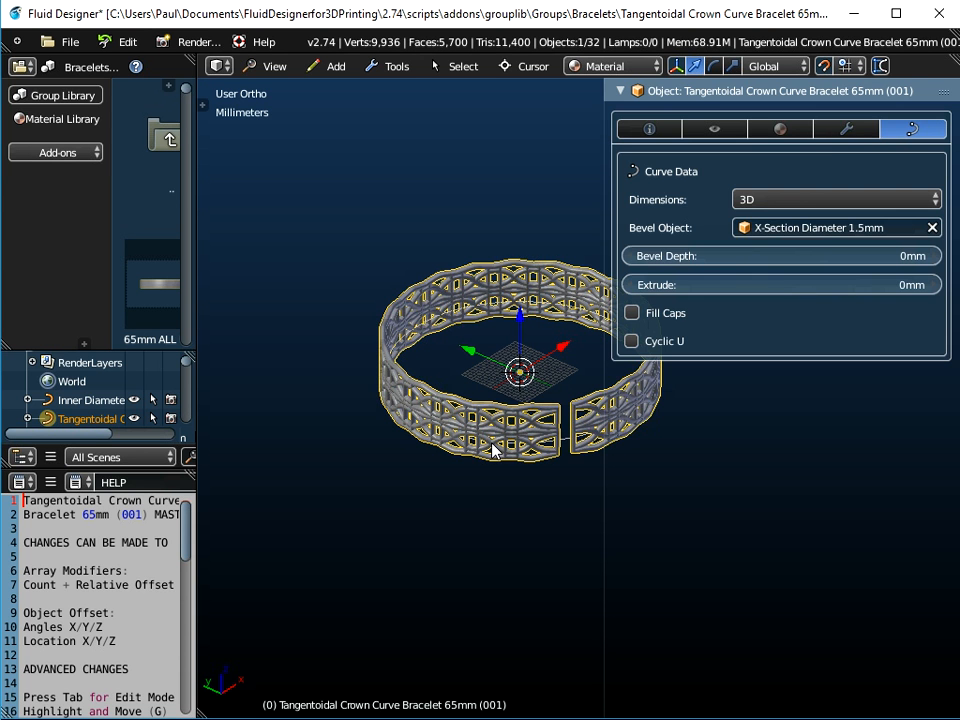
Collapse the Set the Rows and Set the Columns modifiers of the bracelet.
{"action": "left_click", "coordinate": [841, 130]}
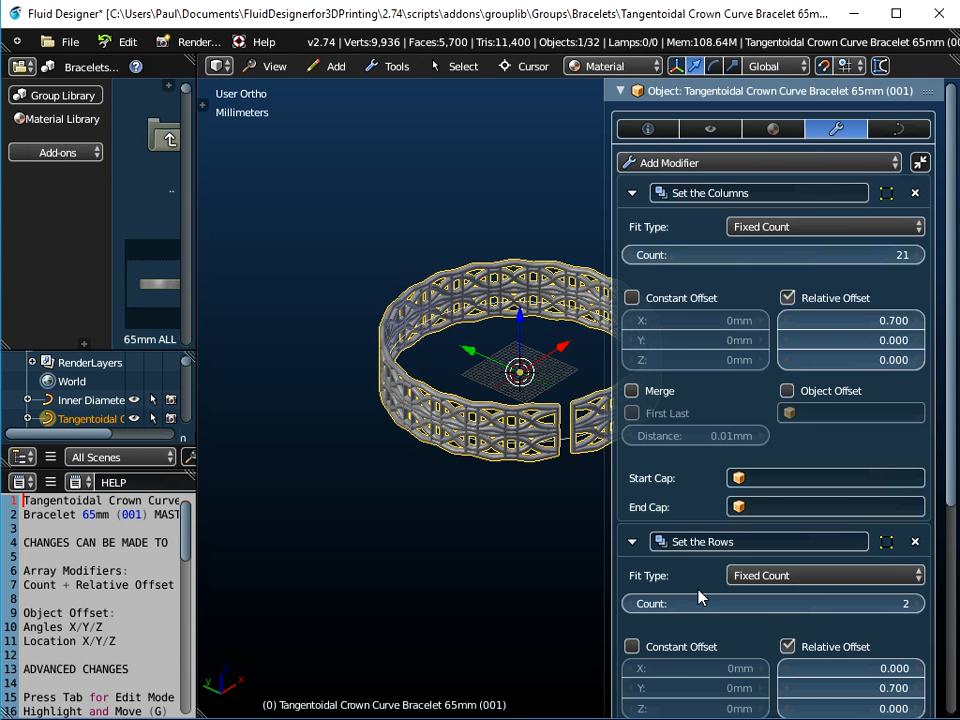
{"action": "left_click", "coordinate": [632, 541]}
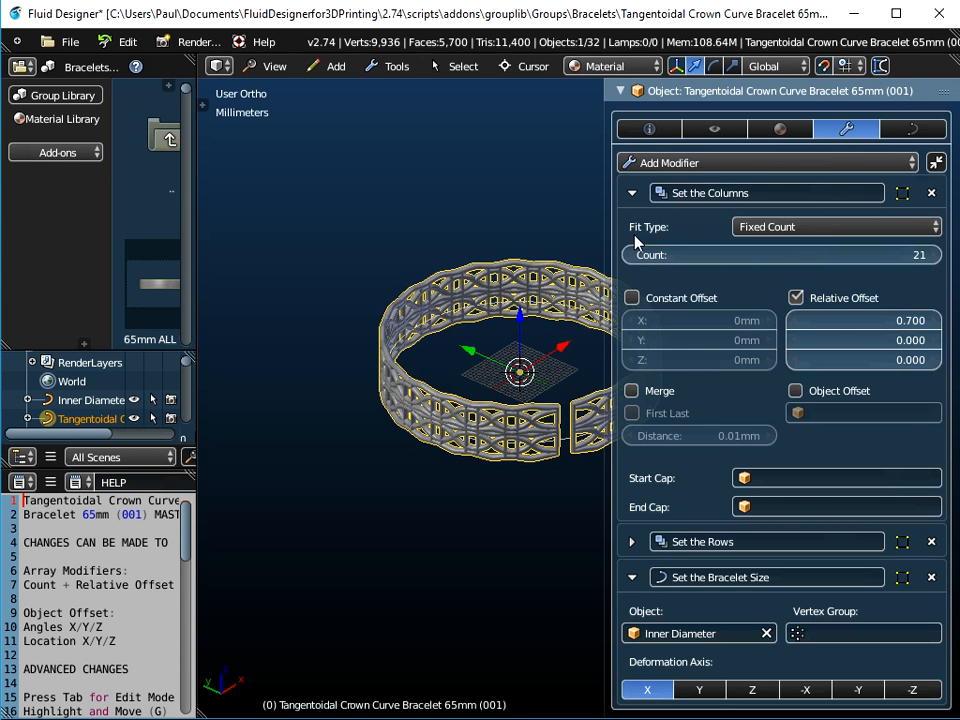
{"action": "left_click", "coordinate": [632, 193]}
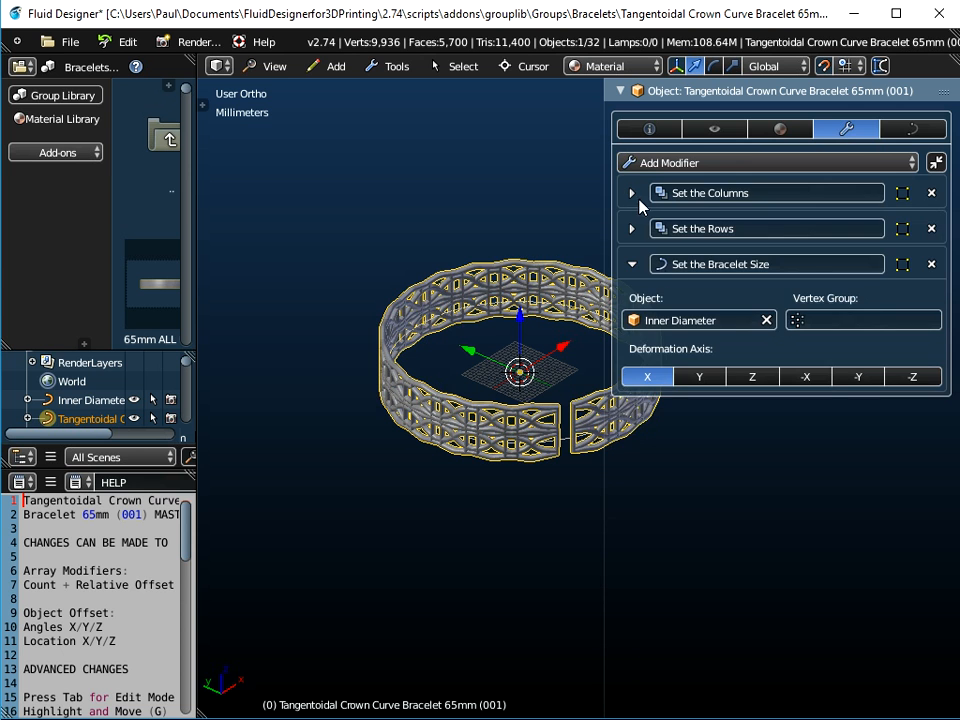
Try x_Inner Diameter 75mm as the curve object of the Set the Bracelet Size modifier.
{"action": "left_click", "coordinate": [701, 320]}
{"action": "scroll", "coordinate": [708, 489], "scroll_direction": "down", "scroll_amount": 20}
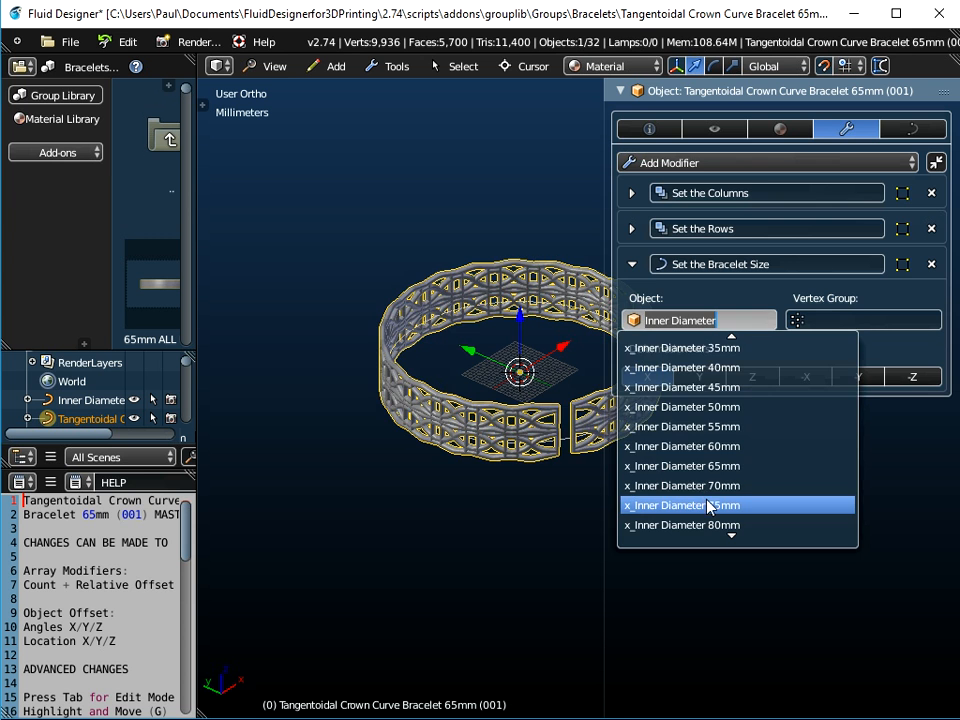
{"action": "left_click", "coordinate": [705, 505]}
{"action": "middle_click_drag", "start_coordinate": [401, 572], "coordinate": [448, 509]}
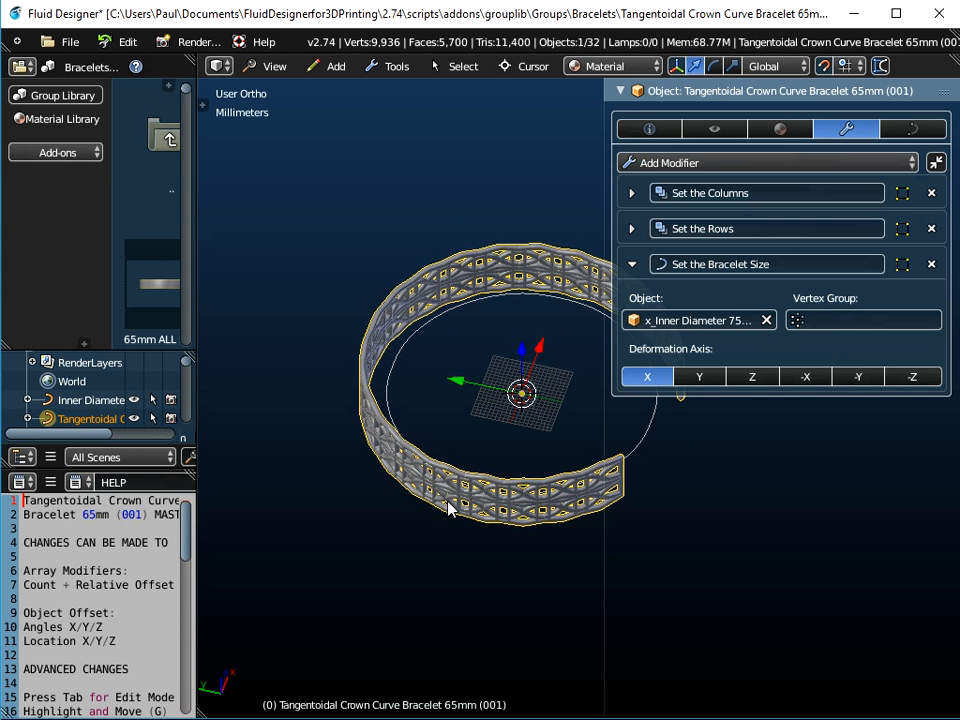
Set the object of the Set the Bracelet Size modifier to x_Inner Diameter 65mm.
{"action": "left_click", "coordinate": [703, 331]}
{"action": "scroll", "coordinate": [681, 501], "scroll_direction": "down", "scroll_amount": 10}
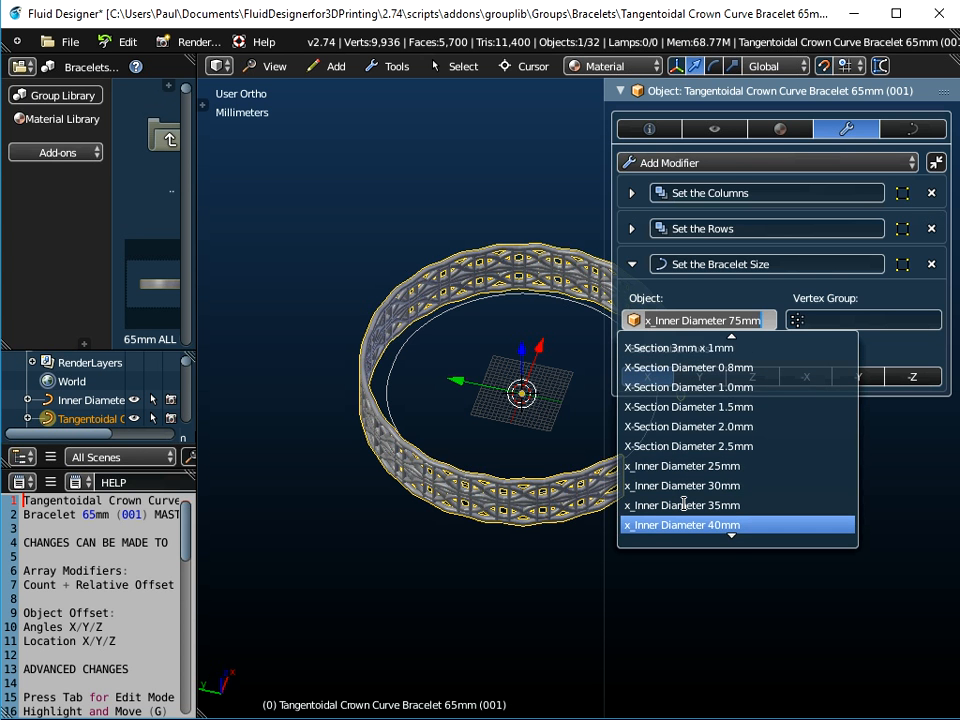
{"action": "scroll", "coordinate": [684, 505], "scroll_direction": "down", "scroll_amount": 11}
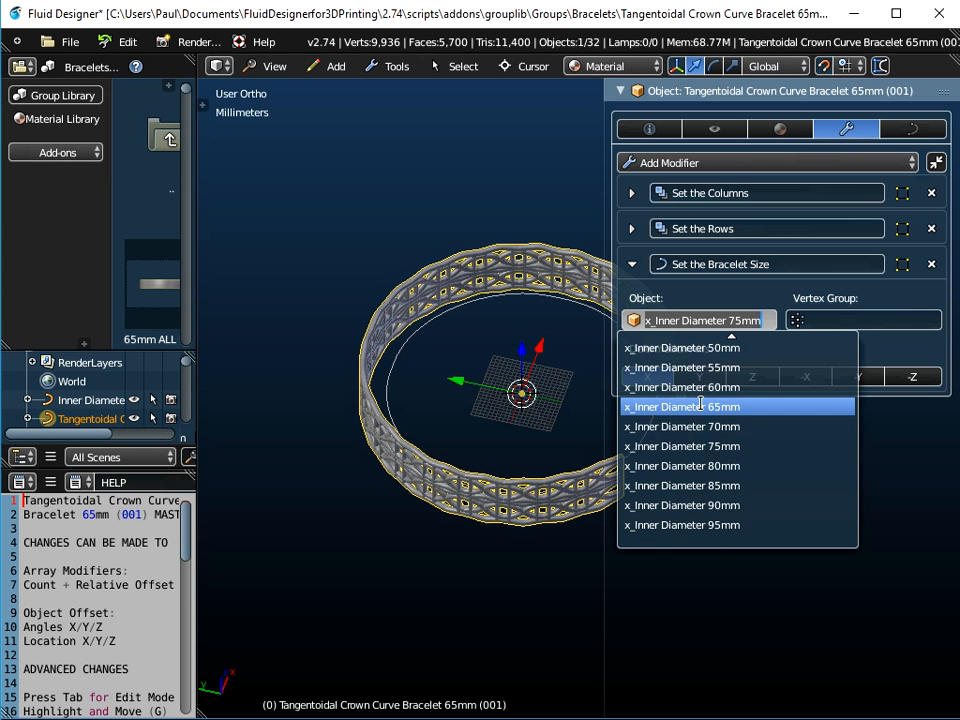
{"action": "key", "text": "Return"}
{"action": "mouse_move", "coordinate": [497, 471]}
{"action": "middle_mouse_down"}
{"action": "mouse_move", "coordinate": [529, 407]}
{"action": "mouse_move", "coordinate": [493, 514]}
{"action": "mouse_move", "coordinate": [566, 455]}
{"action": "mouse_move", "coordinate": [421, 444]}
{"action": "mouse_move", "coordinate": [433, 459]}
{"action": "mouse_move", "coordinate": [481, 472]}
{"action": "mouse_move", "coordinate": [506, 459]}
{"action": "middle_mouse_up"}
{"action": "scroll", "coordinate": [506, 459], "scroll_direction": "up", "scroll_amount": 4}
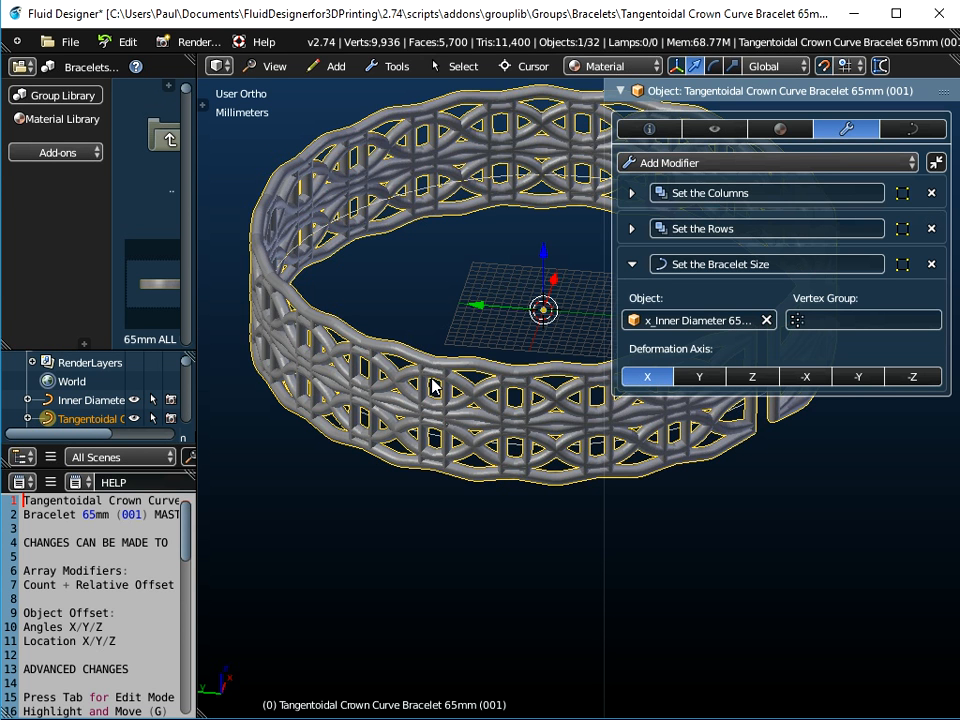
Try to export the bracelet in the Stl (.stl) format.
{"action": "left_click", "coordinate": [72, 42]}
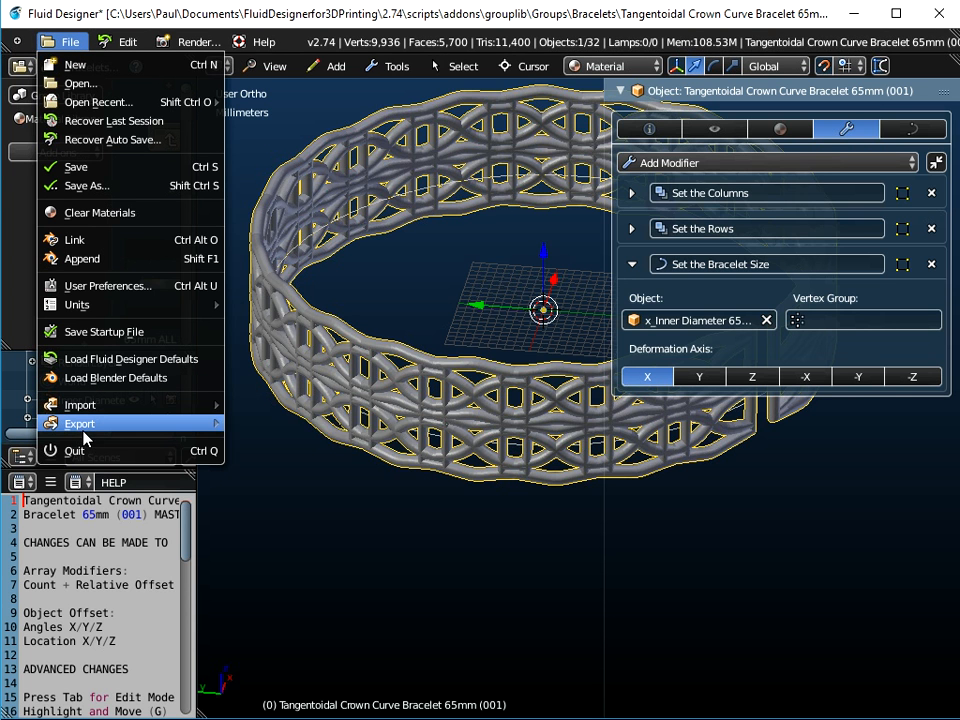
{"action": "mouse_move", "coordinate": [83, 427]}
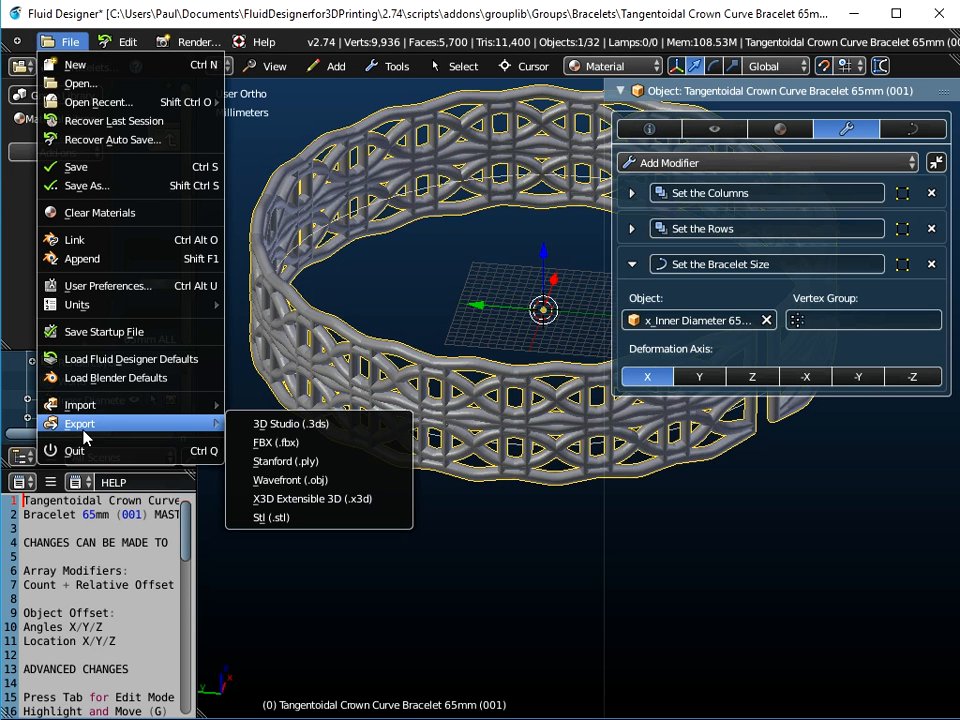
{"action": "left_click", "coordinate": [284, 519]}
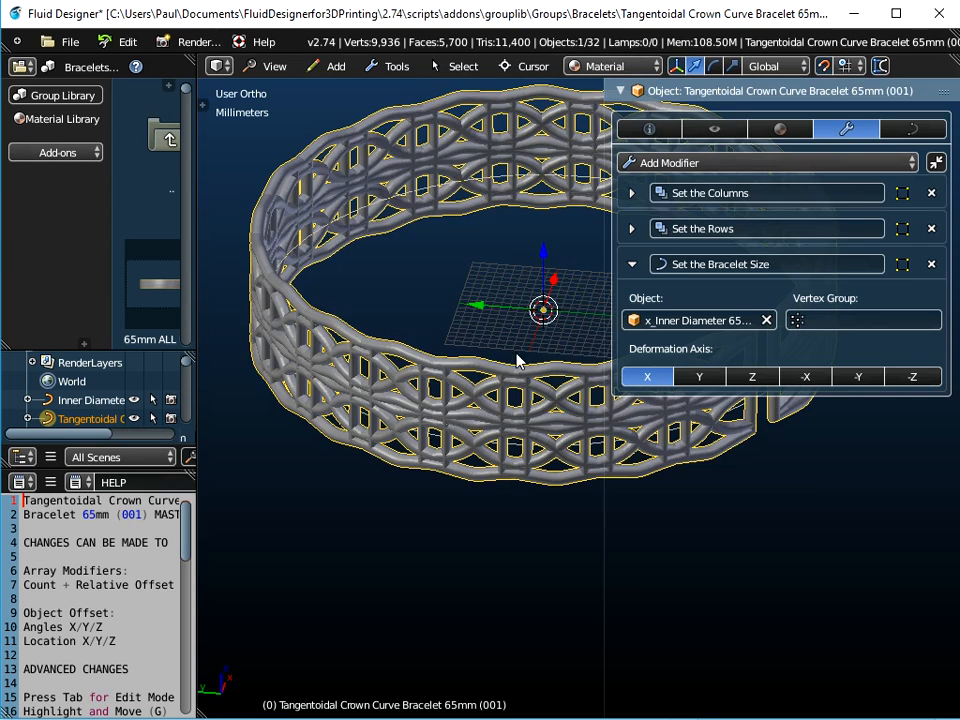
{"action": "middle_click_drag", "start_coordinate": [516, 358], "coordinate": [536, 366]}
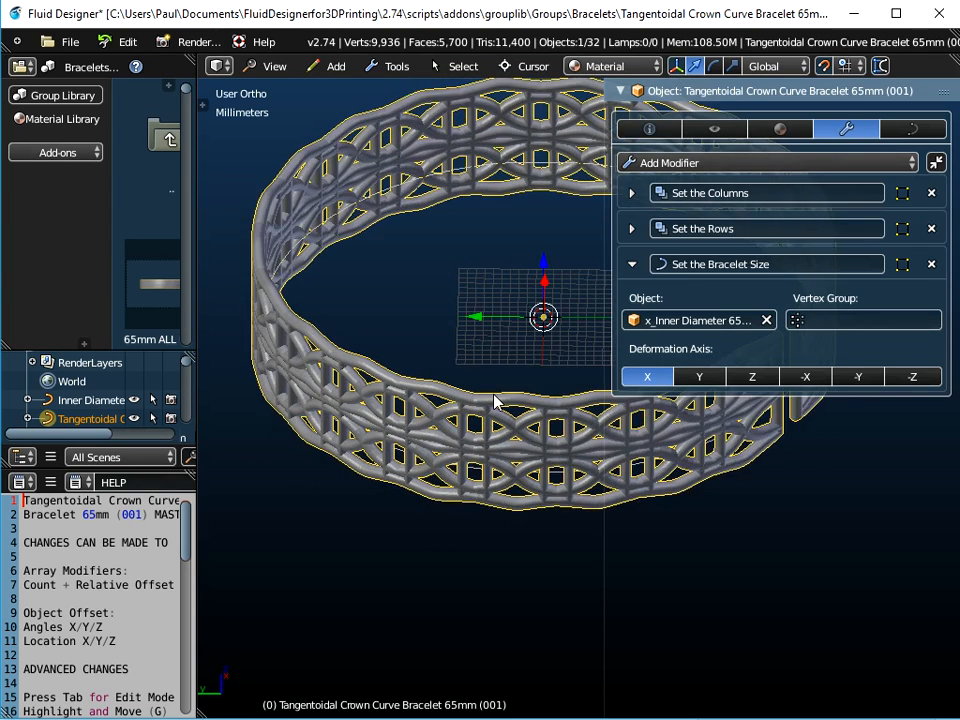
{"action": "scroll", "coordinate": [494, 401], "scroll_direction": "down", "scroll_amount": 3}
{"action": "mouse_move", "coordinate": [495, 401]}
{"action": "middle_mouse_down"}
{"action": "mouse_move", "coordinate": [506, 332]}
{"action": "mouse_move", "coordinate": [481, 401]}
{"action": "middle_mouse_up"}
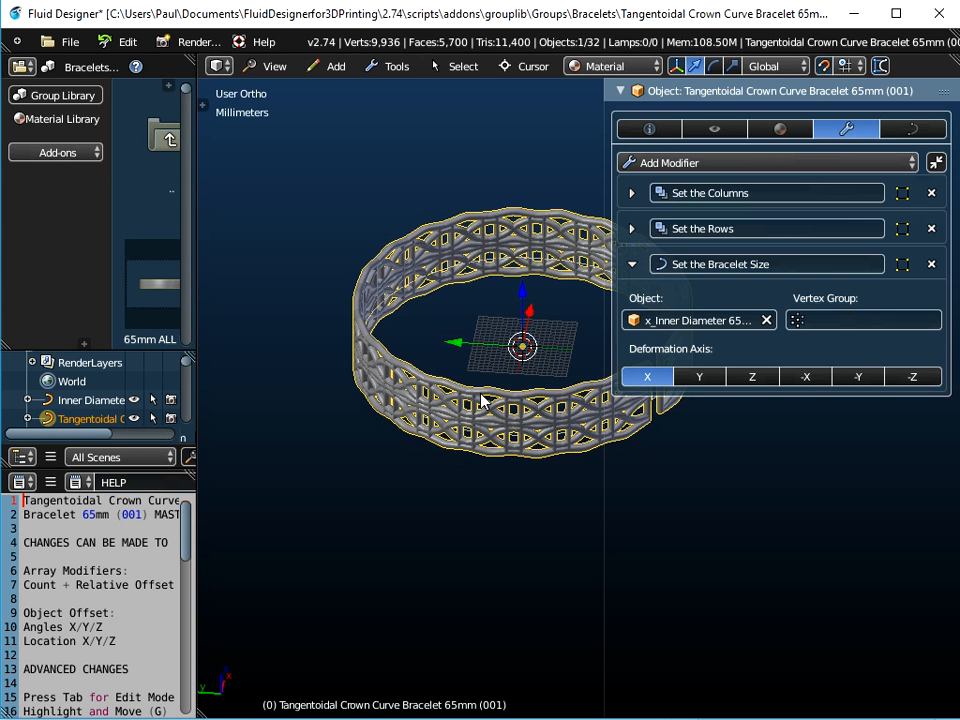